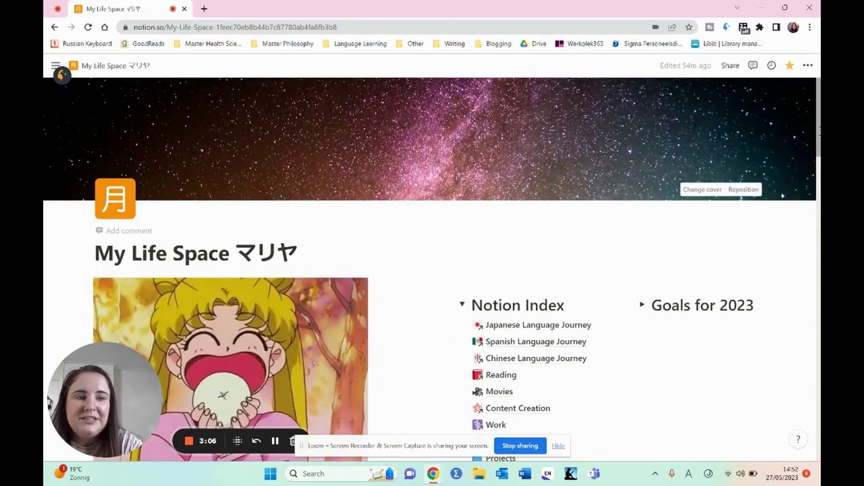
Step: Move the Daily Language Learning link in the Notion Index to directly below Chinese Language Journey
scroll(461, 104, "down", 3)
left_click(462, 104)
left_click(462, 105)
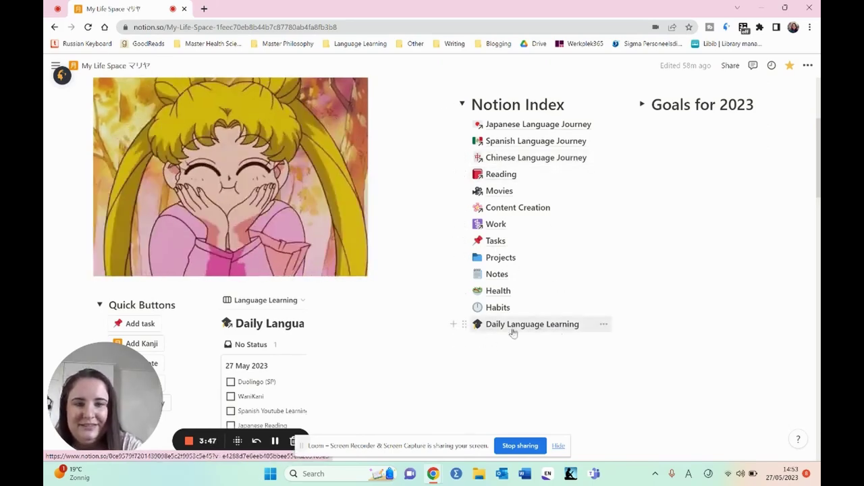
left_click_drag(466, 324, 472, 169)
left_click(368, 302)
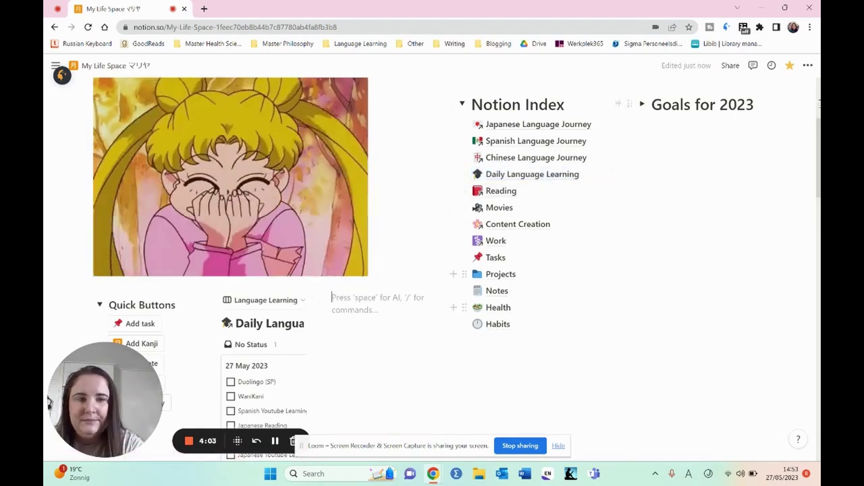
Step: View the full Daily Language Learning database from its dashboard board, and return to My Life Space
scroll(295, 223, "down", 3)
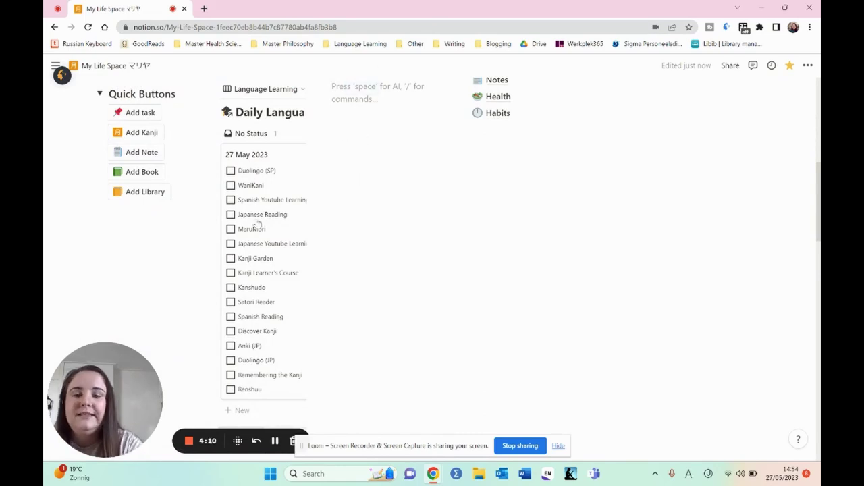
left_click(272, 116)
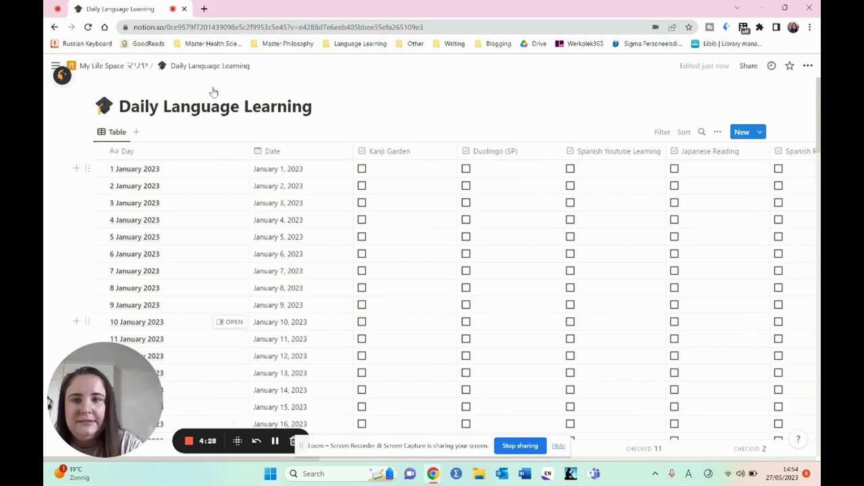
left_click(118, 66)
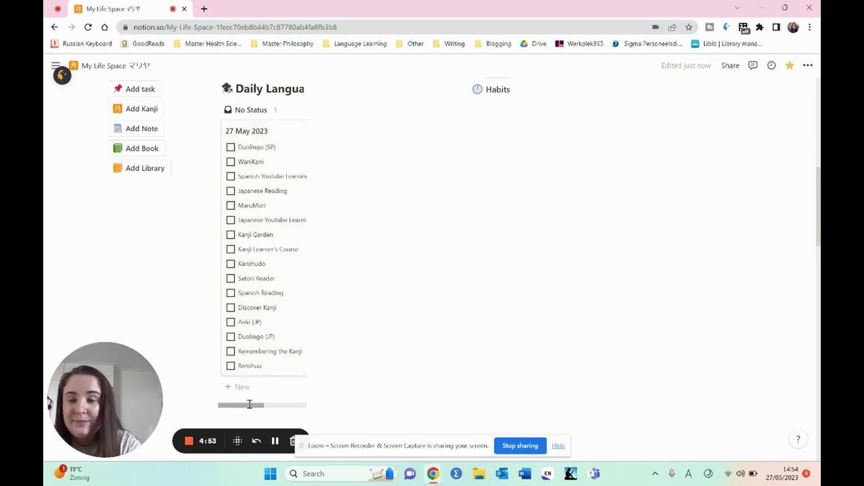
mouse_move(251, 403)
left_mouse_down()
mouse_move(279, 403)
mouse_move(241, 405)
left_mouse_up()
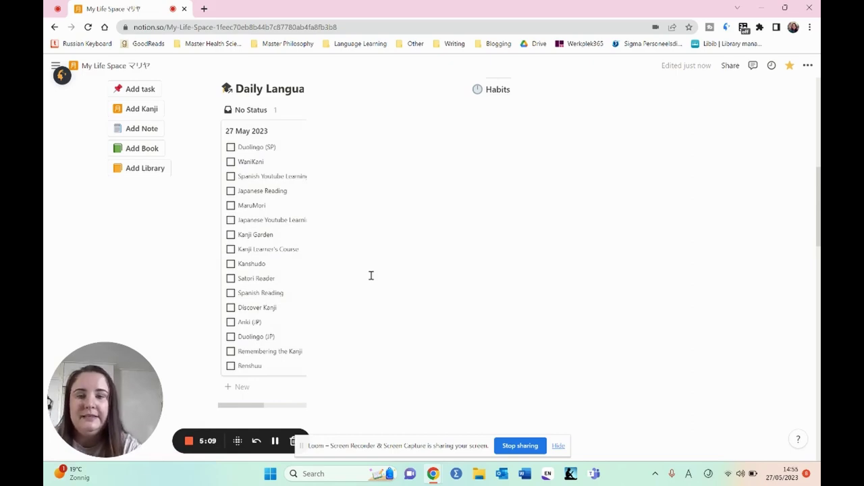
Step: Reopen the Daily Language Learning database, look across all of its checkbox columns, and go back to My Life Space
left_click(247, 94)
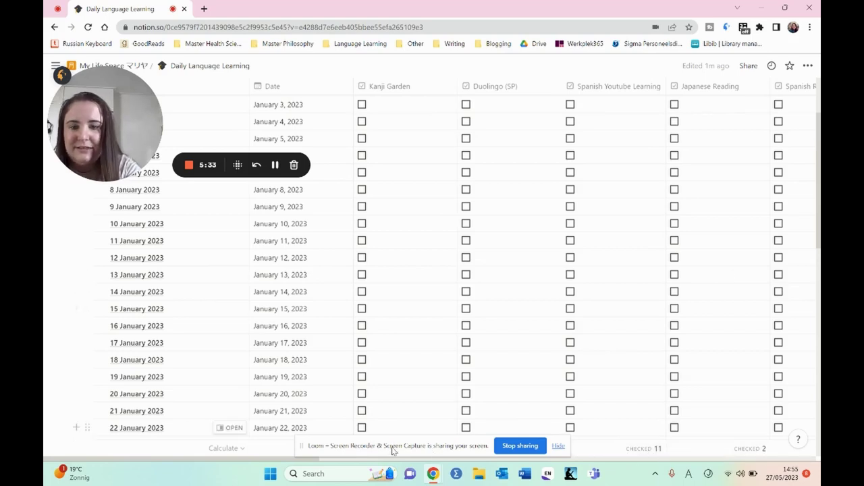
left_click(558, 446)
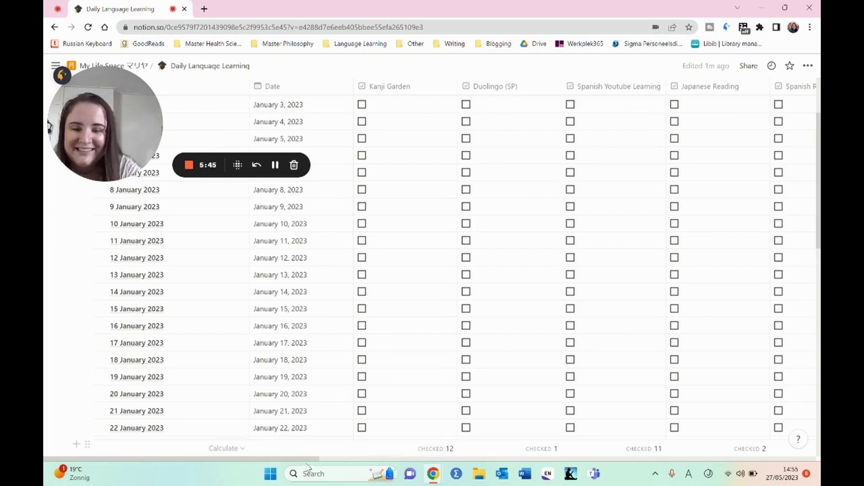
left_click_drag(306, 459, 717, 454)
scroll(646, 444, "left", 15)
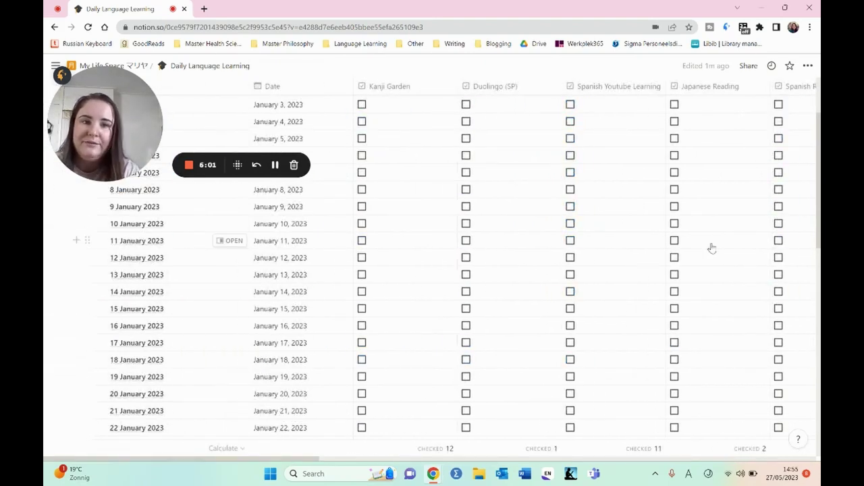
left_click(135, 65)
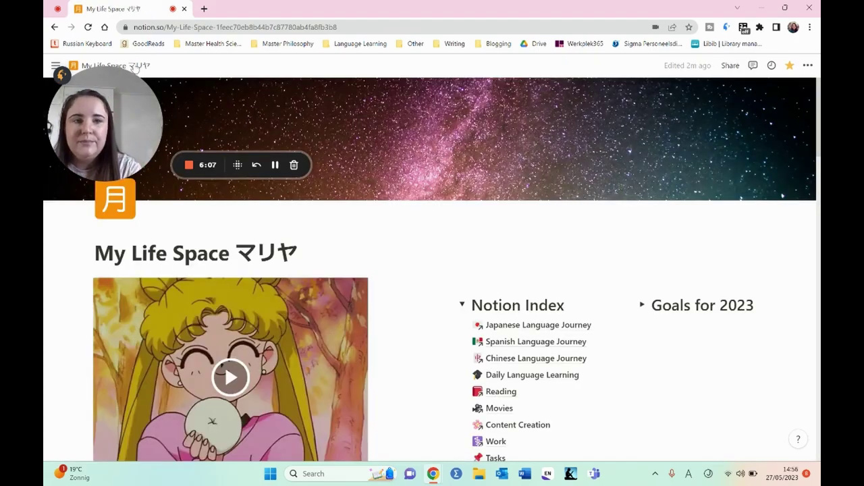
Step: Open the Japanese Language Journey page from the Notion Index and switch its vocabulary table to the Add New Kanji view
scroll(280, 171, "down", 10)
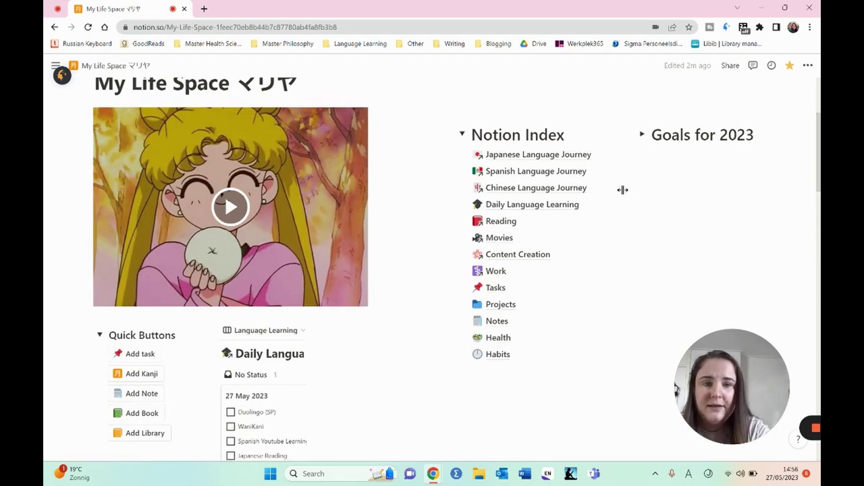
left_click(525, 155)
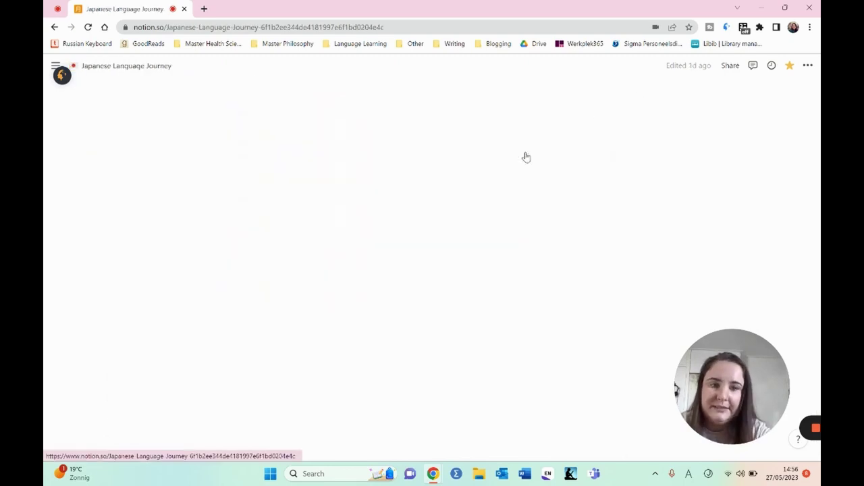
scroll(592, 390, "down", 2)
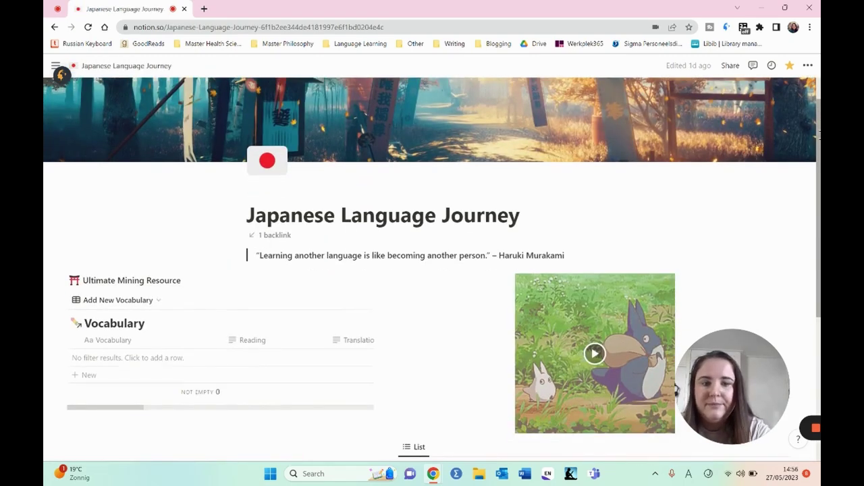
scroll(675, 389, "down", 1)
scroll(675, 389, "down", 1)
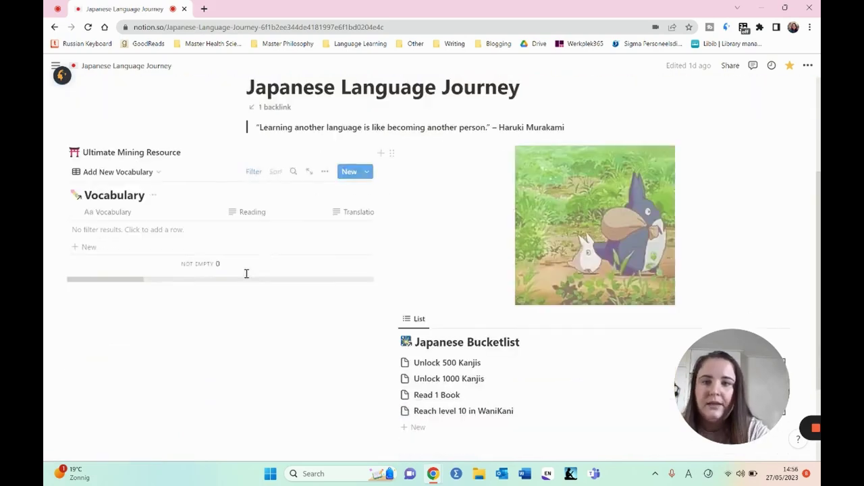
left_click(135, 173)
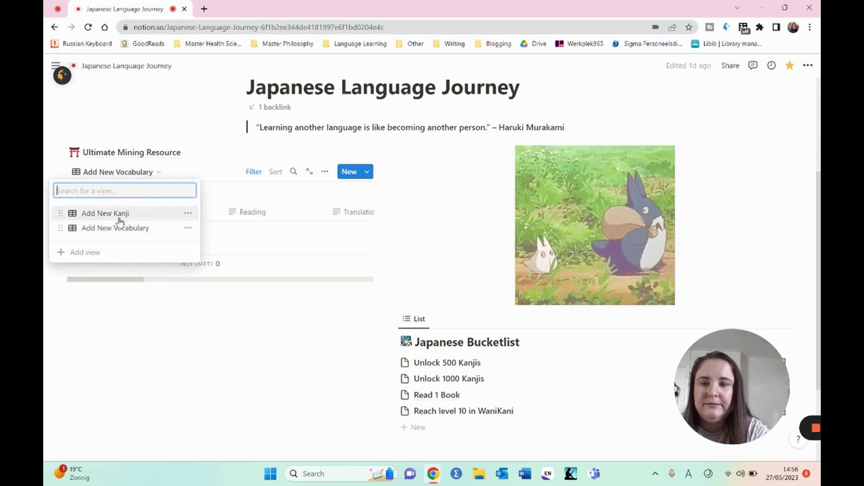
left_click(119, 215)
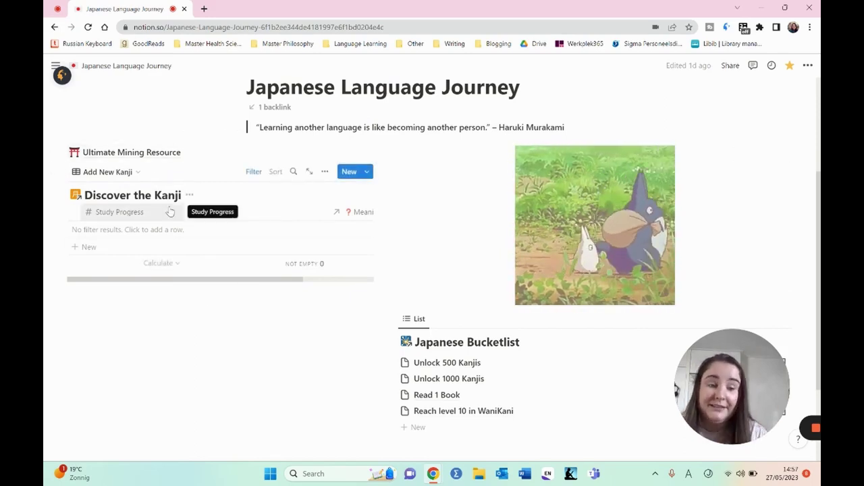
Step: Open the Ultimate Mining Resource page and look through its Mining System, Levels and Additional sections
left_click(136, 158)
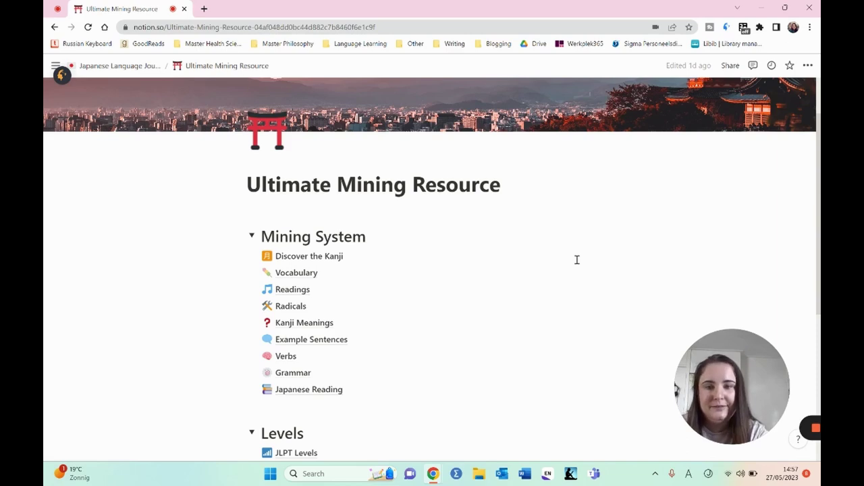
left_click(658, 215)
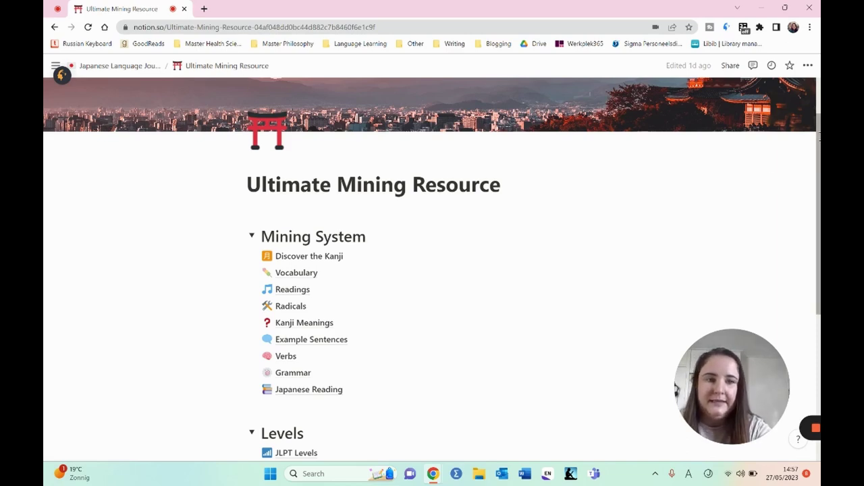
scroll(819, 135, "down", 2)
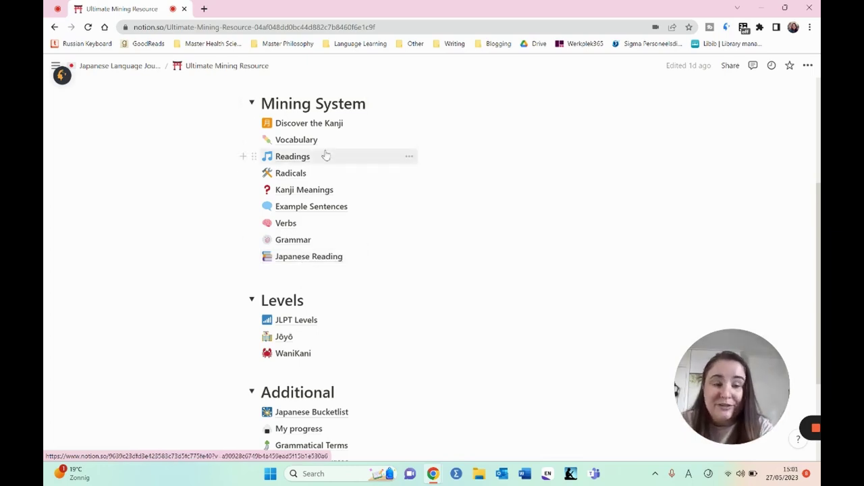
scroll(819, 140, "down", 2)
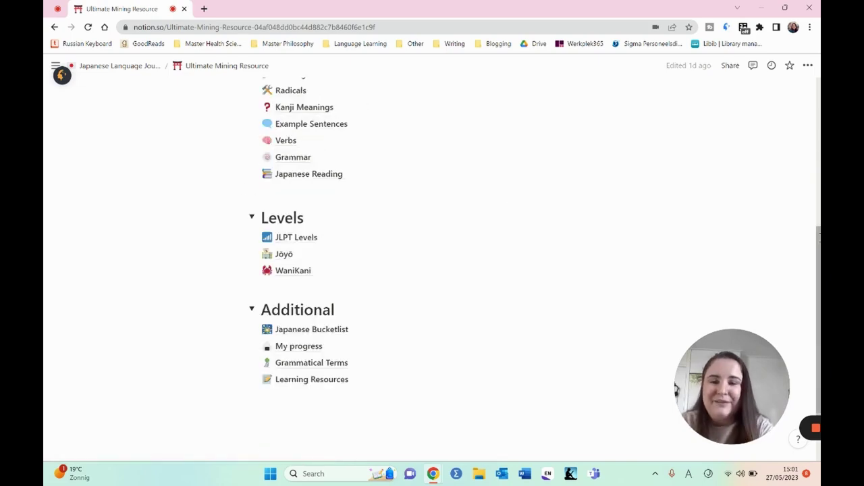
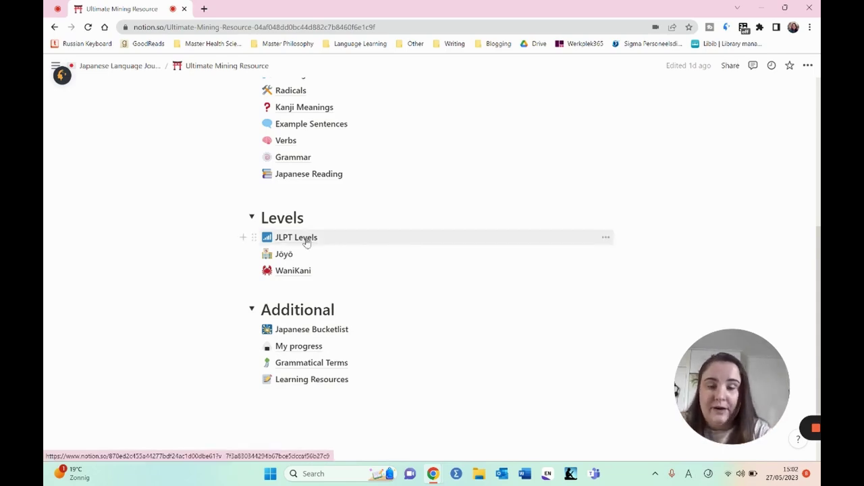
Step: View the JLPT Levels, Jōyō and WaniKani tables one after another, and return to the Ultimate Mining Resource page
left_click(306, 243)
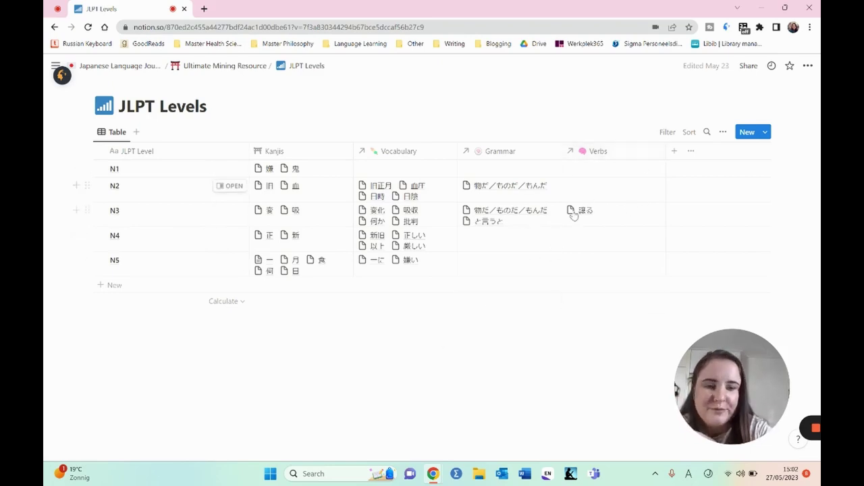
left_click(286, 293)
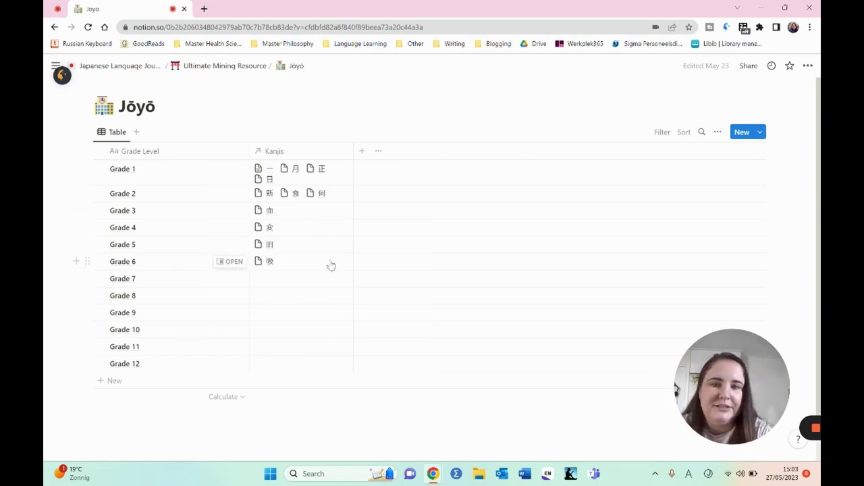
key("alt+Left")
left_click(303, 400)
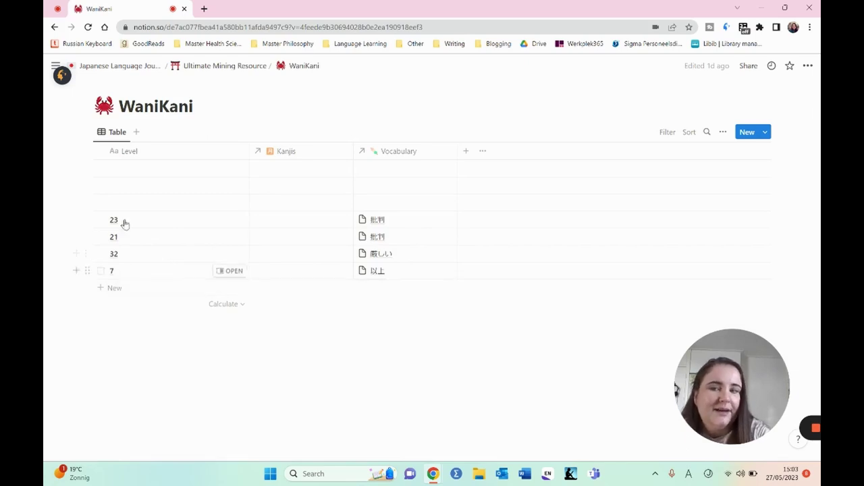
left_click(225, 66)
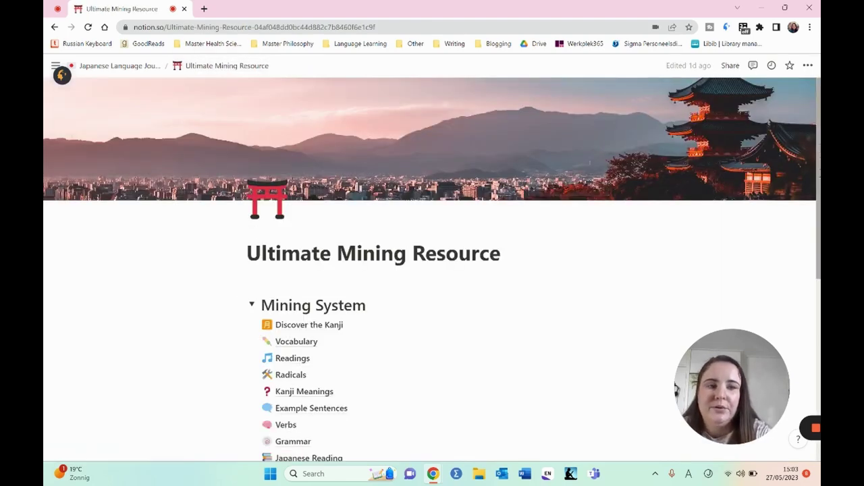
scroll(325, 83, "down", 3)
scroll(324, 84, "up", 1)
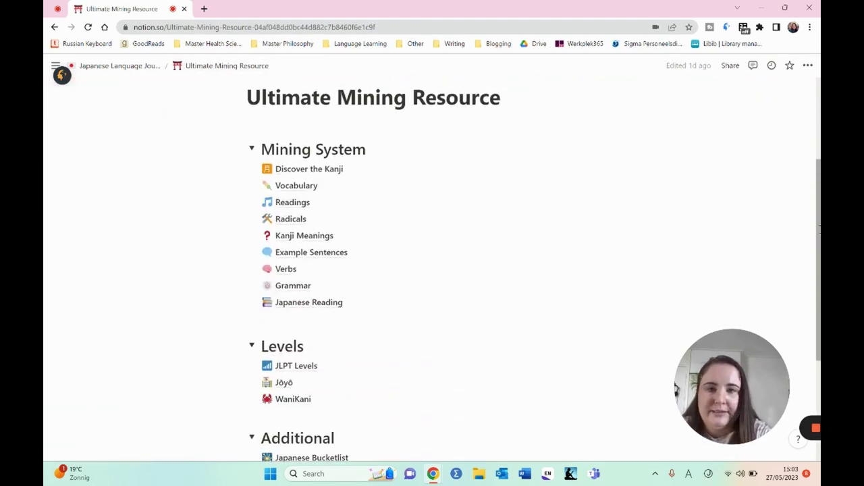
Step: Open the Jisho.org Japanese dictionary in a new browser tab
left_click(203, 9)
type("ji")
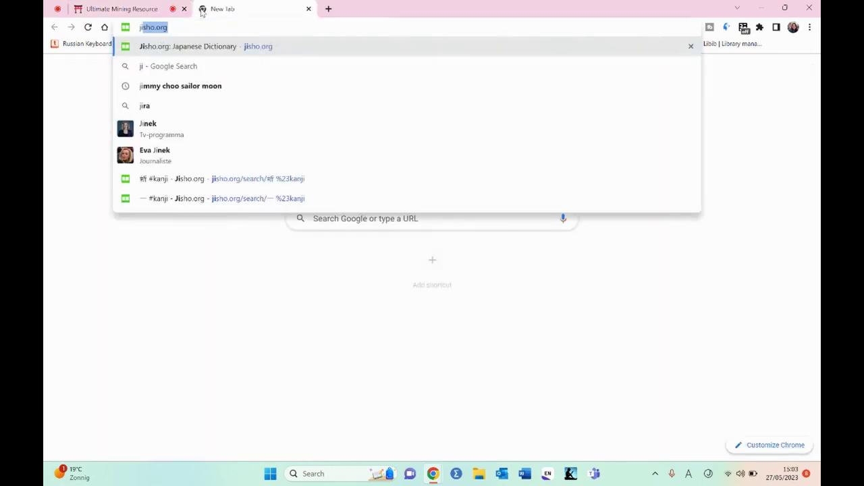
key("Return")
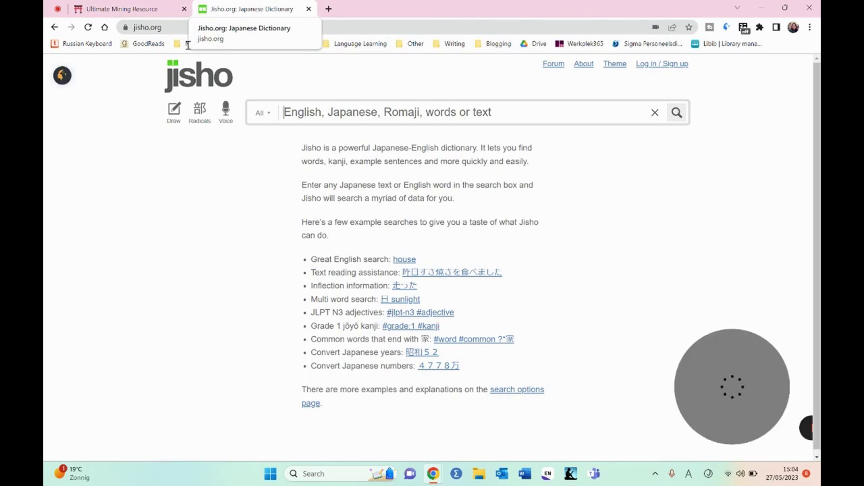
Step: Search the dictionary for "tsuki" and open the detailed entry for the word 月
type("m")
key("BackSpace")
type("tsuki")
key("Return")
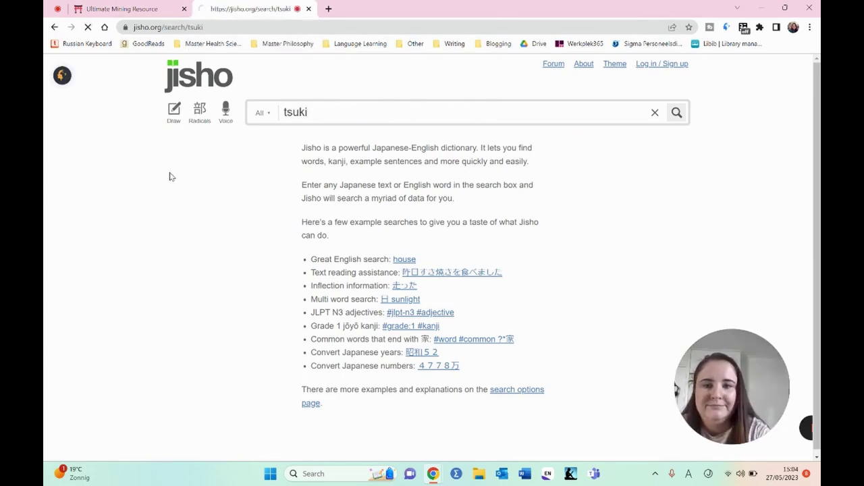
left_click(488, 420)
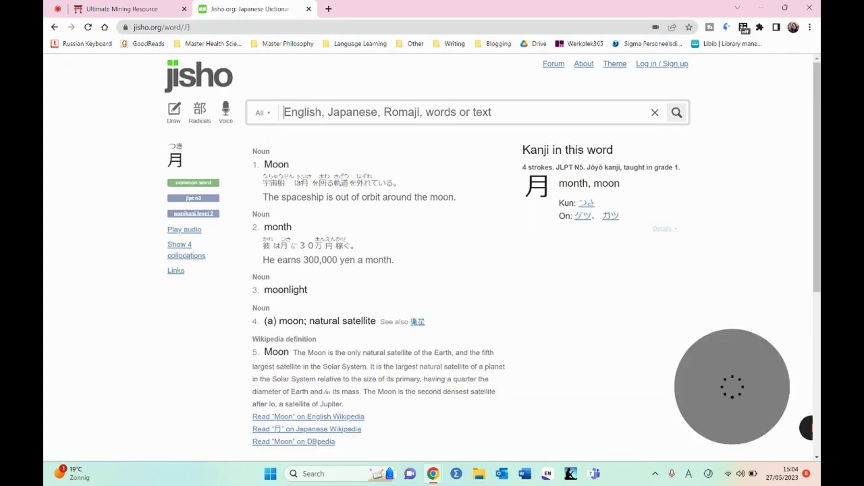
Step: Examine the meaning, reading and school grade in the 月 entry, and switch back to the Ultimate Mining Resource page in Notion
left_click_drag(264, 165, 290, 165)
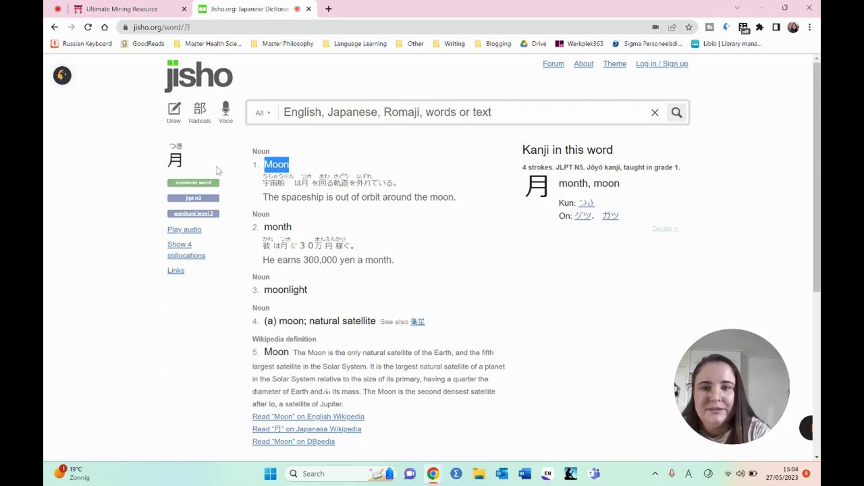
left_click_drag(168, 144, 182, 165)
left_click(180, 146)
left_click(181, 162)
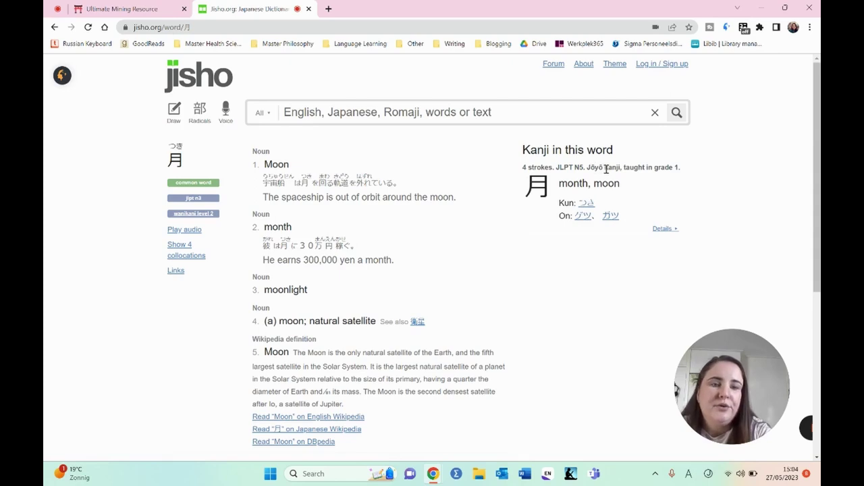
left_click_drag(654, 167, 677, 166)
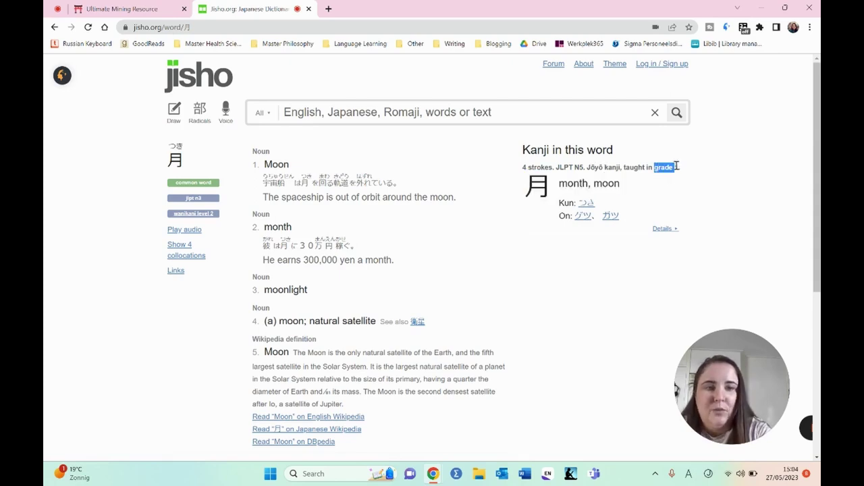
left_click(682, 171)
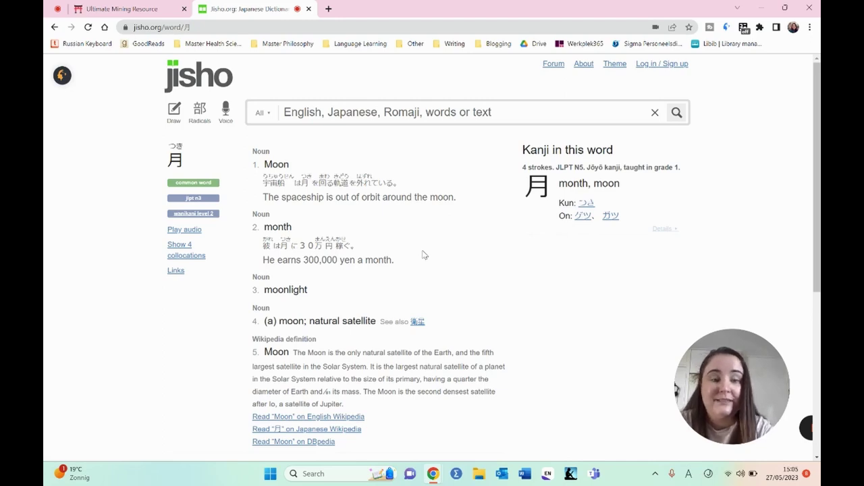
key("ctrl+shift+Tab")
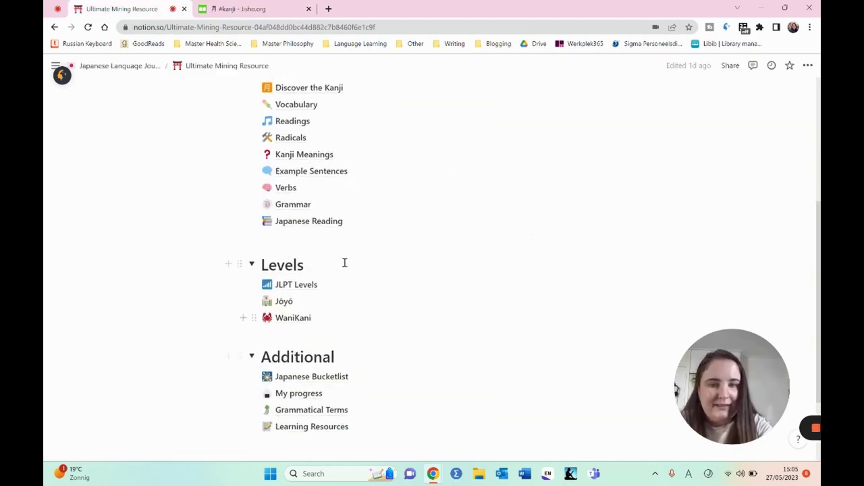
Step: View the Japanese Bucketlist table and the My Japanese Learning Progress table within the My progress page
scroll(432, 270, "down", 2)
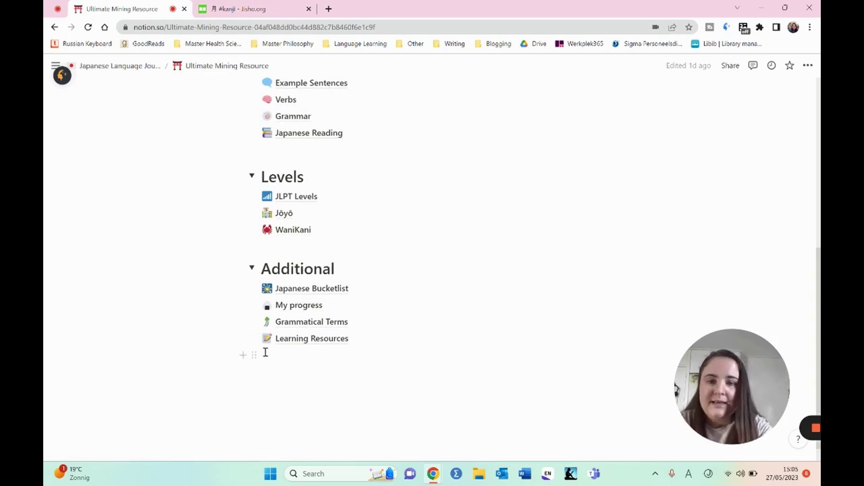
left_click(328, 290)
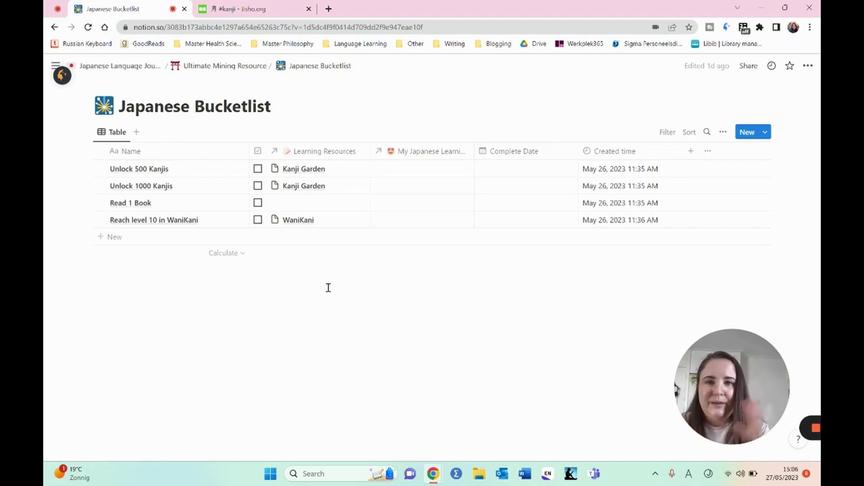
key("alt+Left")
left_click(310, 371)
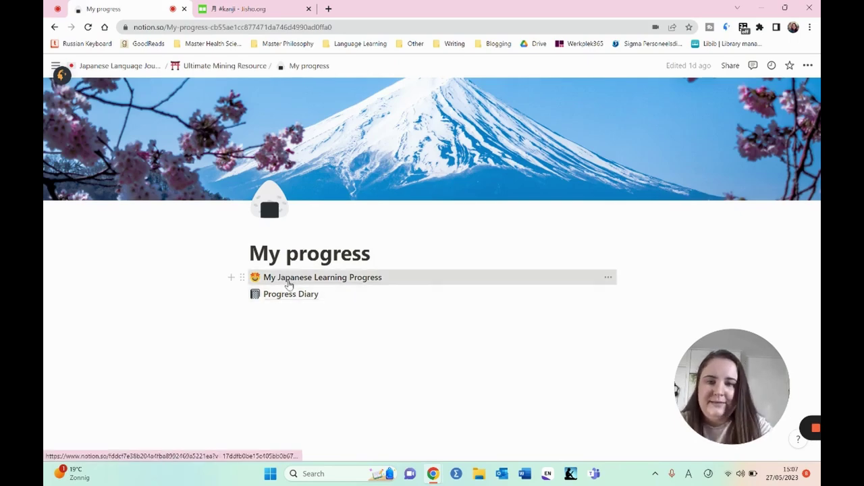
left_click(287, 280)
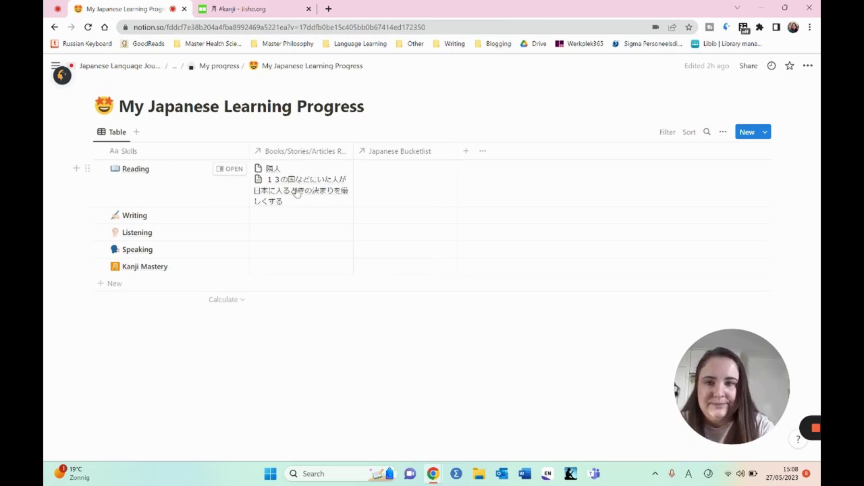
Step: View the Grammatical Terms table, followed by the Learning Resources table of the Ultimate Mining Resource page
key("alt+Left")
left_click(291, 335)
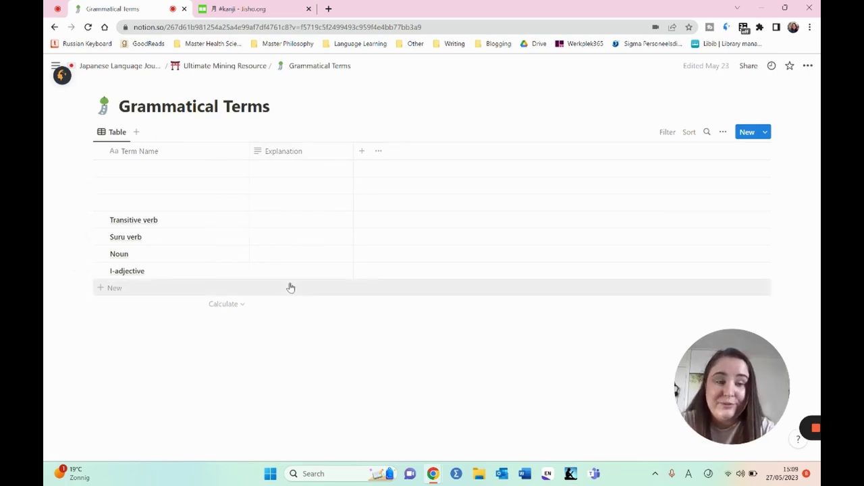
key("alt+Left")
left_click(333, 360)
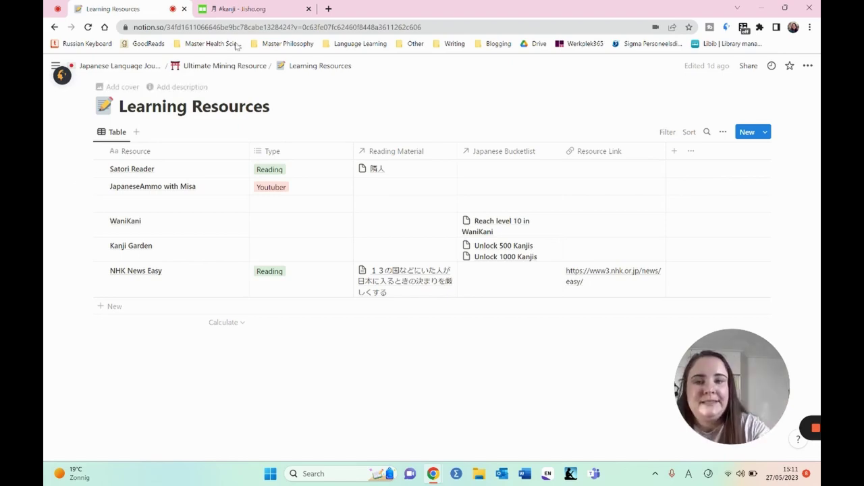
Step: Return to the Ultimate Mining Resource page, open Discover the Kanji, and examine its columns from Study Progress to WaniKani Level
left_click(225, 66)
scroll(432, 271, "down", 4)
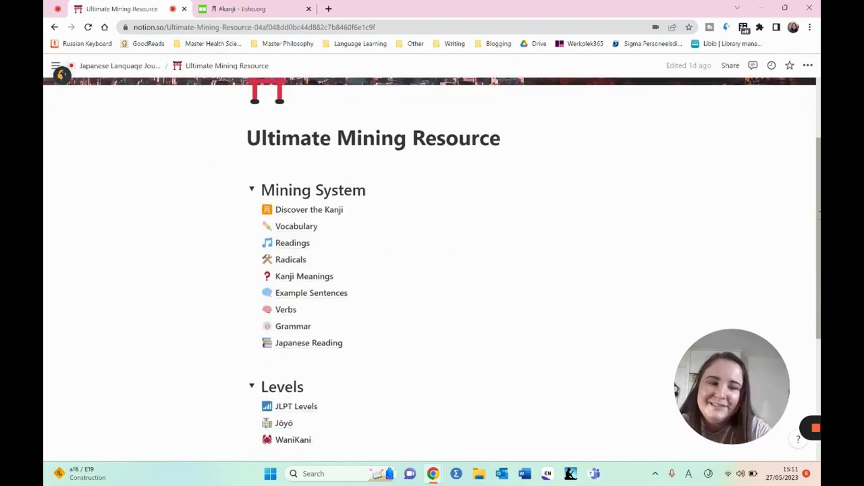
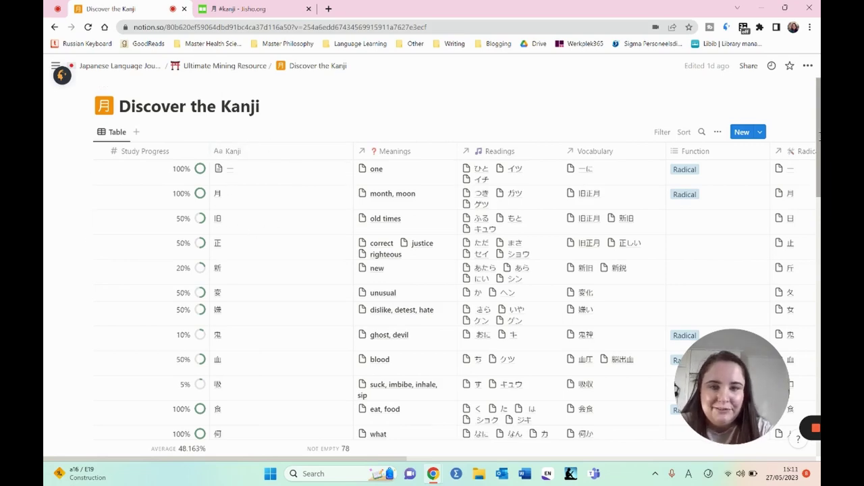
left_click_drag(819, 135, 819, 88)
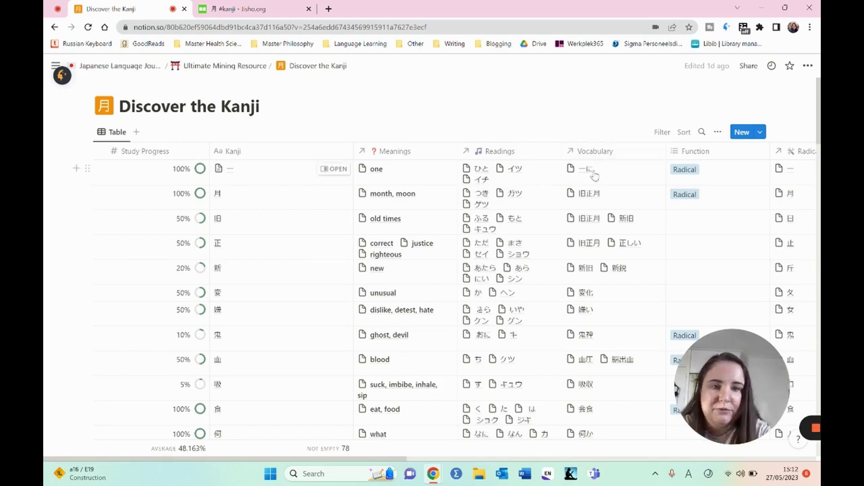
scroll(594, 175, "right", 5)
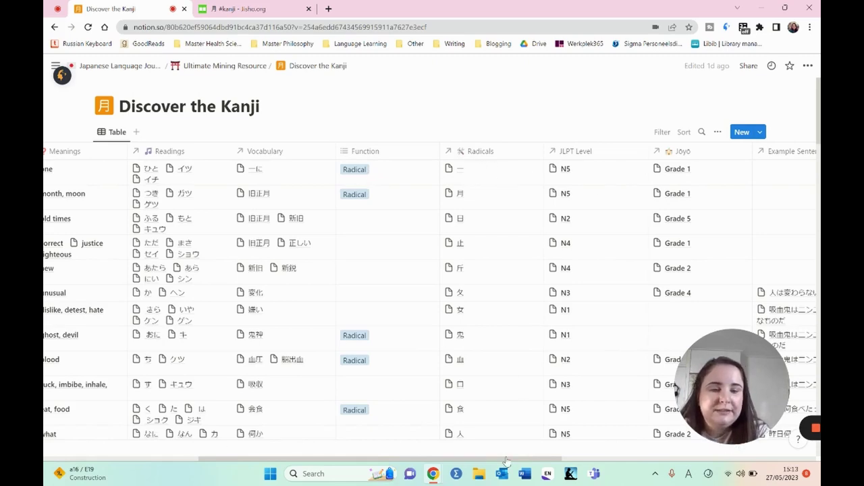
scroll(513, 449, "right", 1)
scroll(527, 459, "right", 3)
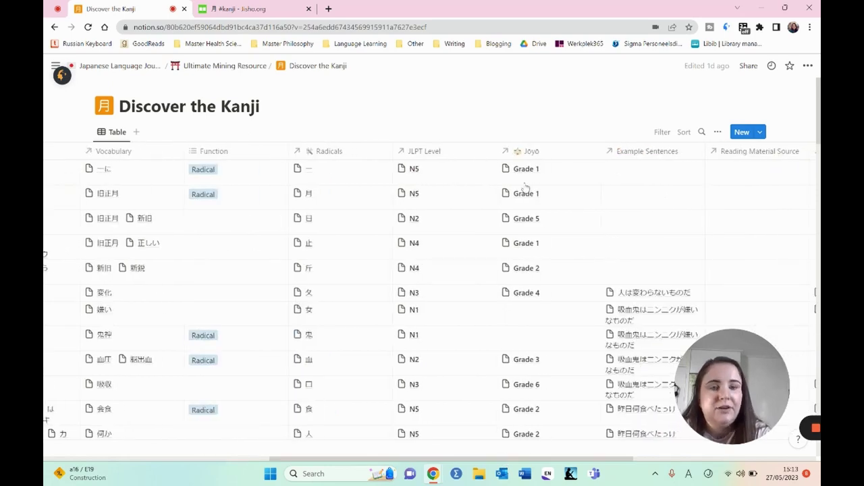
scroll(520, 436, "right", 5)
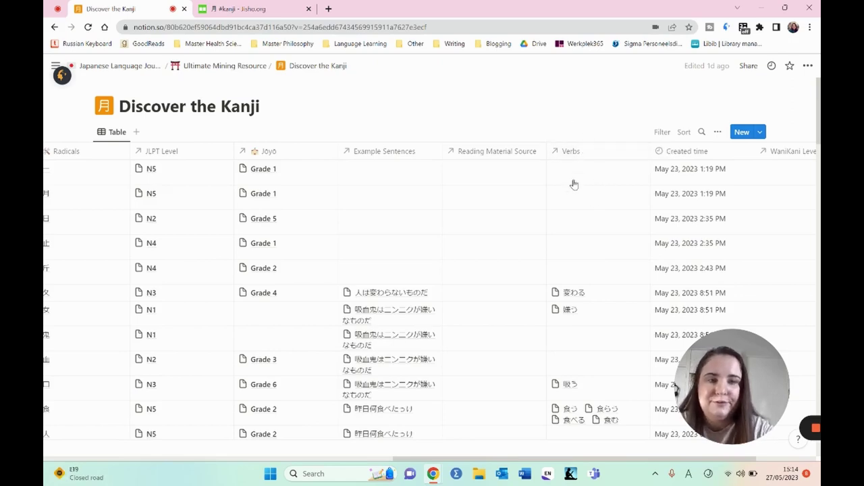
left_click_drag(487, 460, 592, 347)
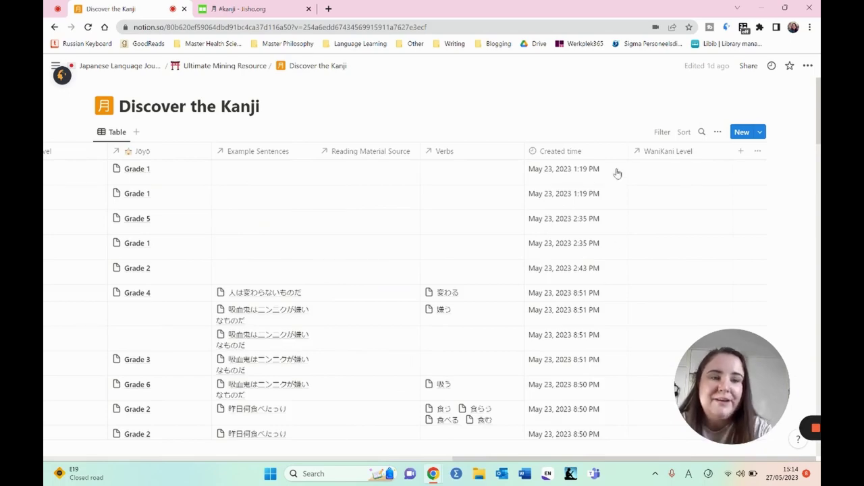
scroll(818, 225, "down", 4)
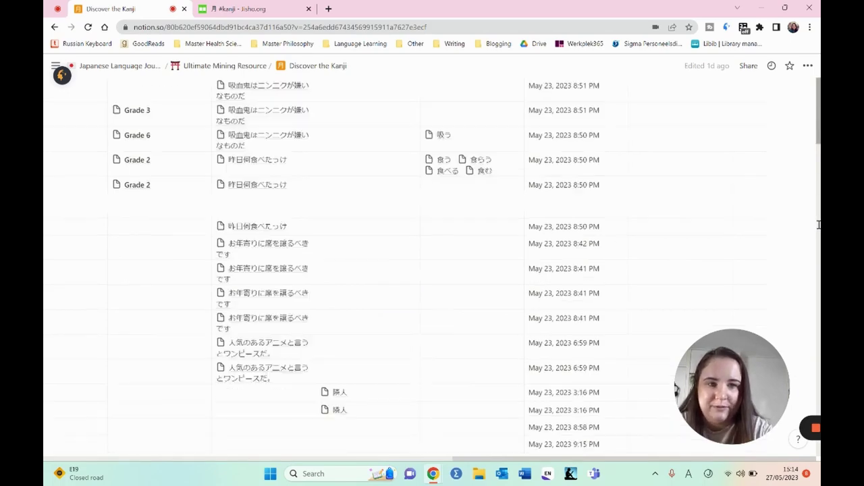
scroll(819, 225, "up", 10)
left_click_drag(554, 459, 189, 450)
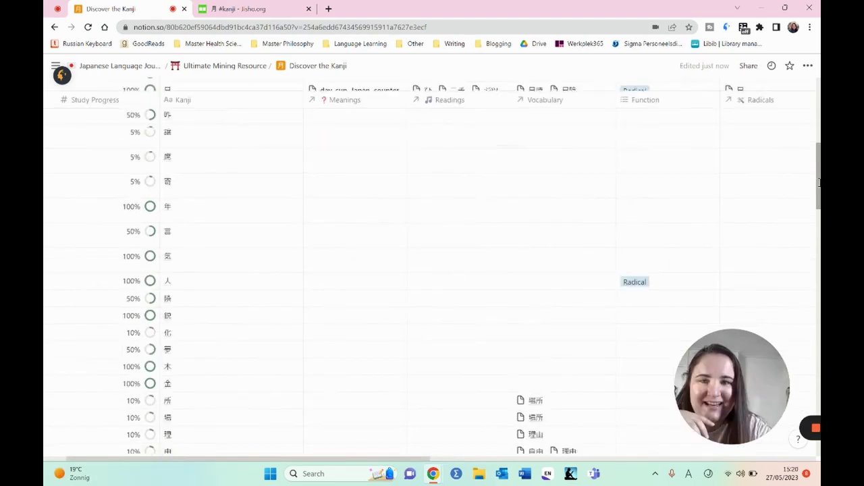
Step: Set the study progress of the kanji 判 to 5%
scroll(433, 270, "down", 5)
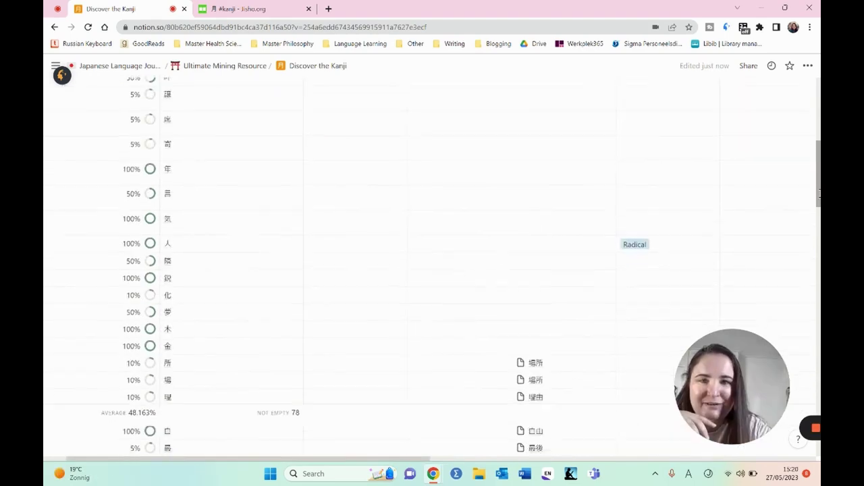
scroll(432, 270, "down", 3)
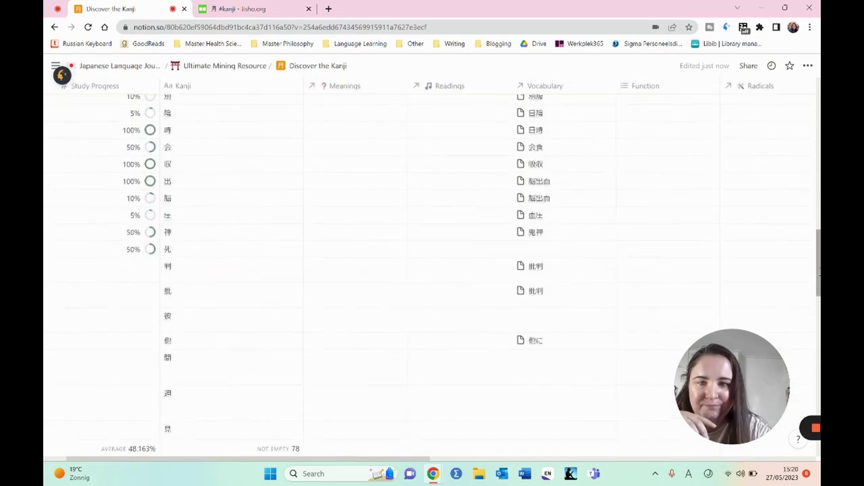
scroll(191, 257, "down", 1)
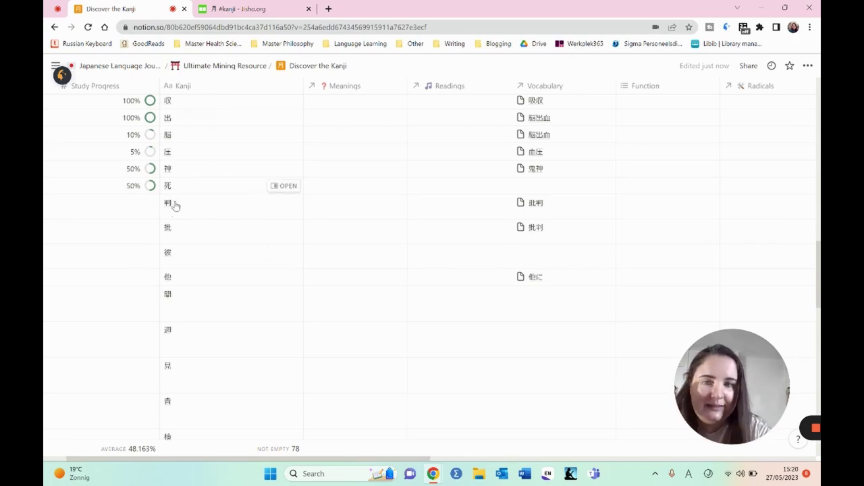
left_click(144, 208)
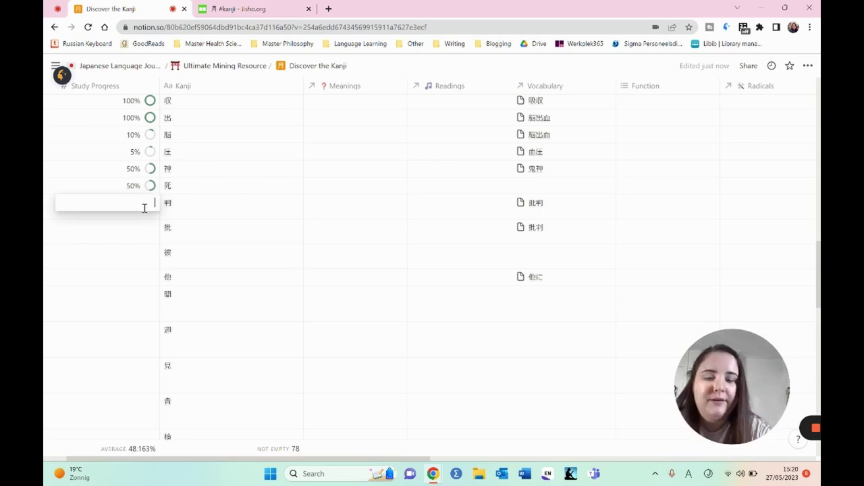
type("5")
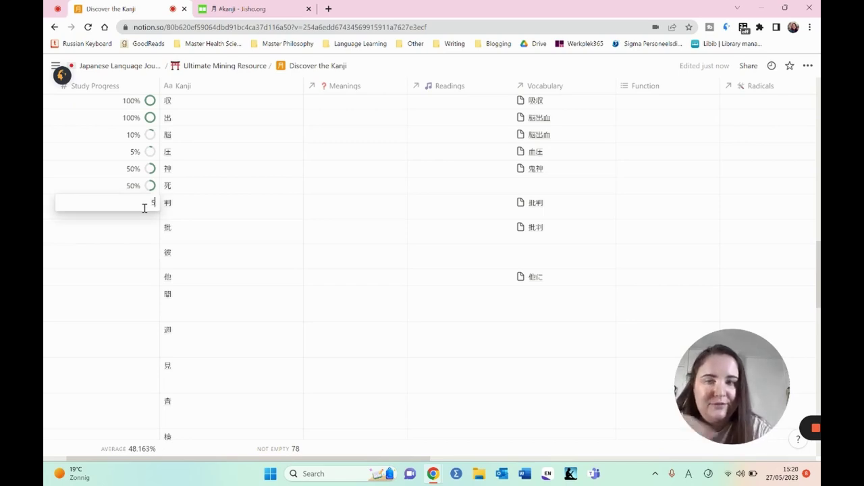
key("Return")
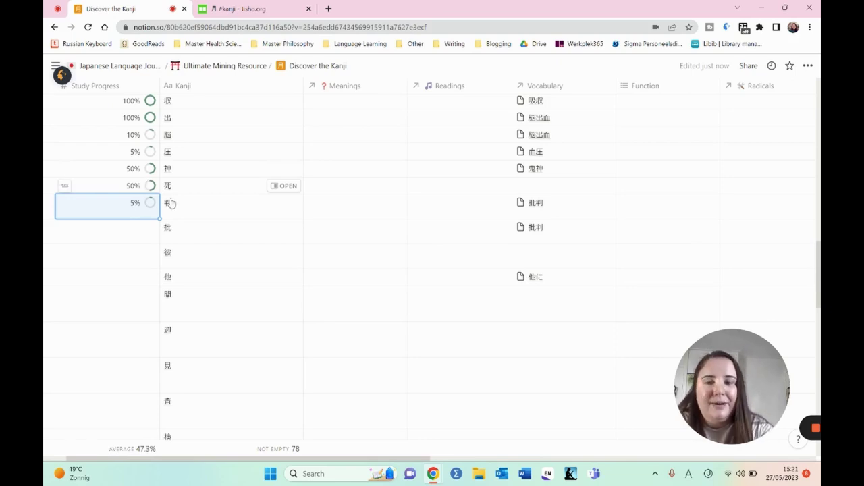
Step: Change the study progress of the kanji 判 to 0%
left_click(132, 206)
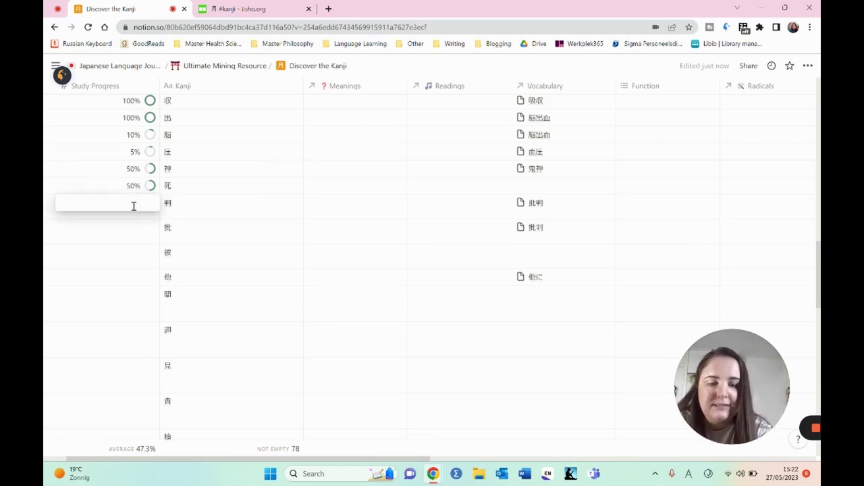
type("0")
key("Return")
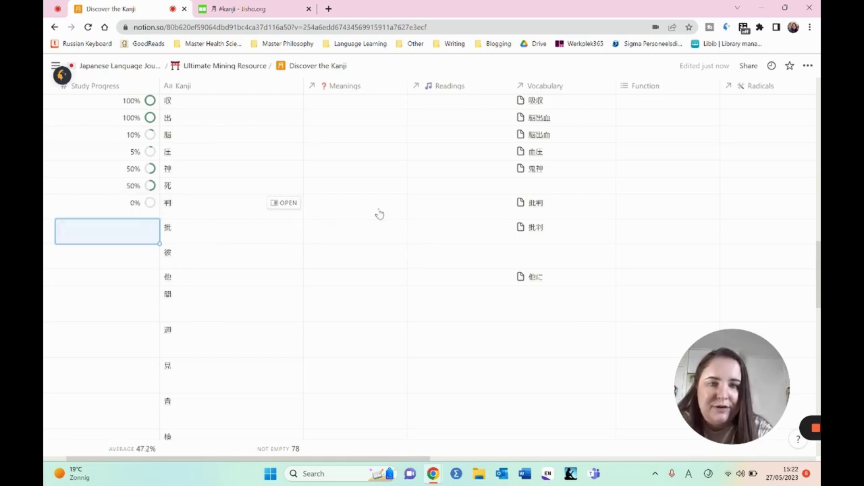
Step: Look through the remaining kanji rows, and go back through the Ultimate Mining Resource page to the Japanese Reading table
left_click_drag(818, 272, 819, 383)
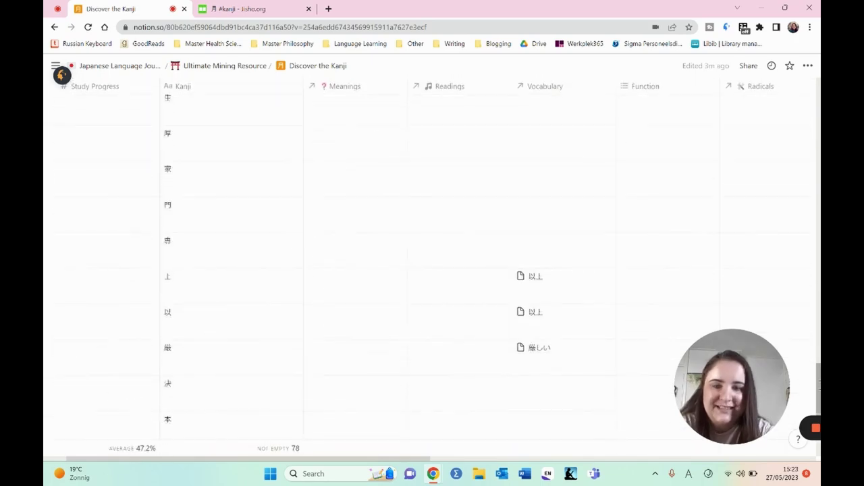
left_click(237, 66)
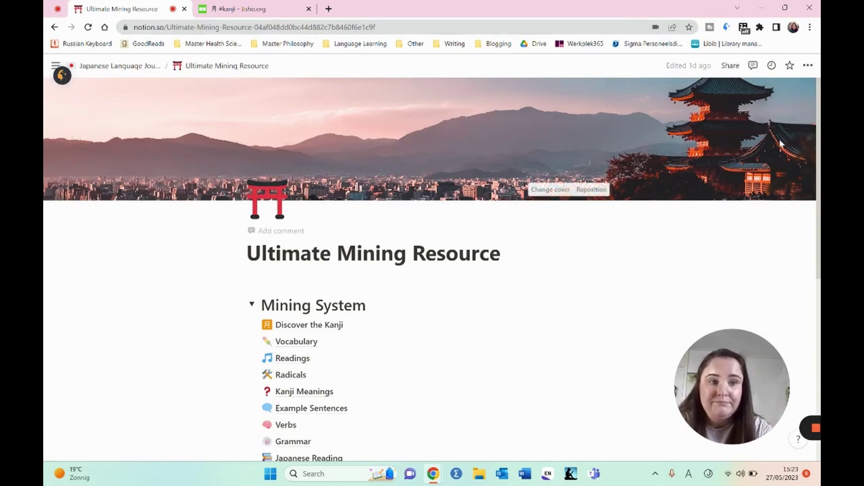
scroll(819, 150, "down", 2)
scroll(819, 150, "down", 2)
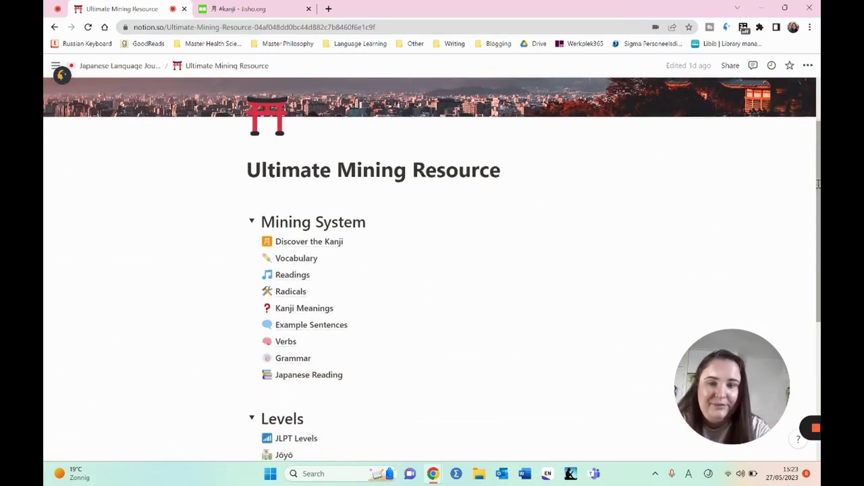
left_click(312, 380)
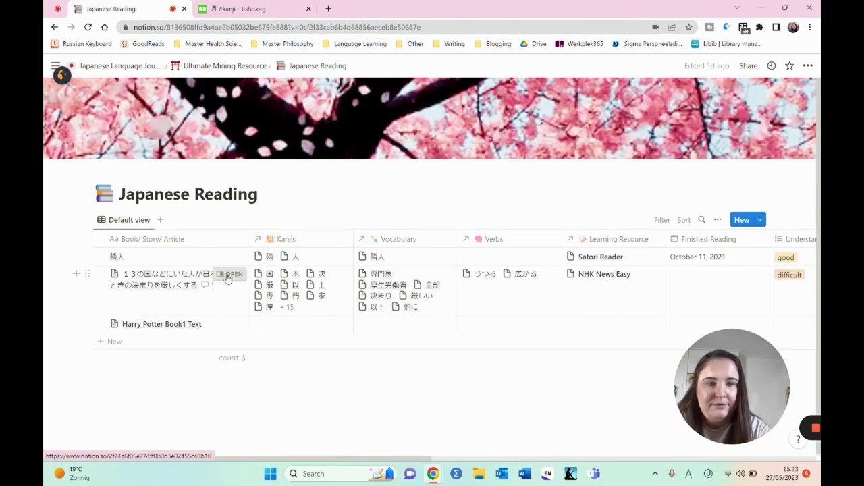
Step: Open the article entry "１３の国などにいた人が日本に入るときの決まりを厳しくする" as a full page
left_click(230, 274)
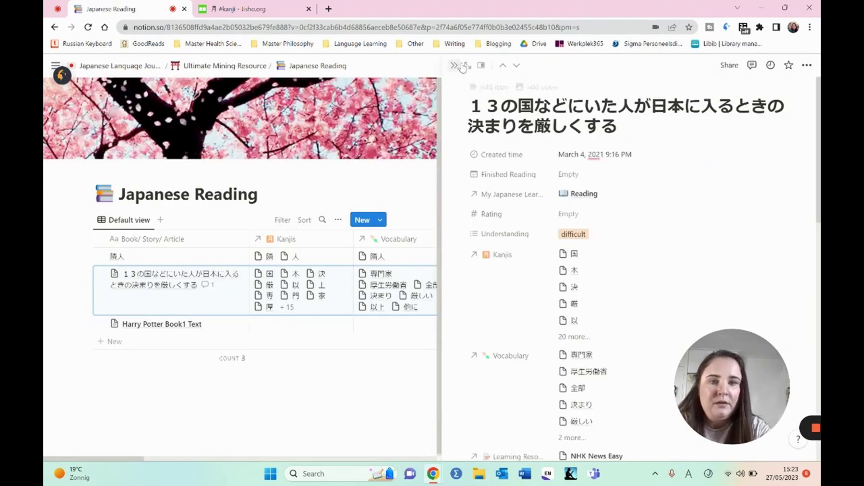
left_click(470, 68)
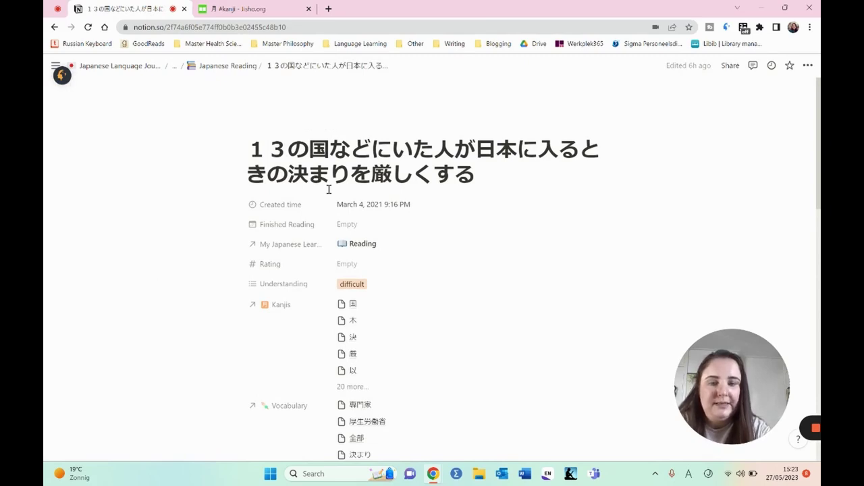
triple_click(515, 169)
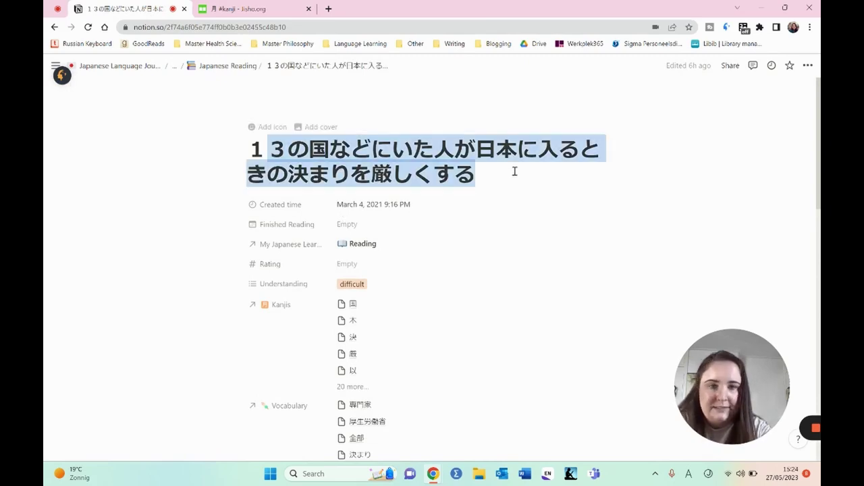
left_click(515, 169)
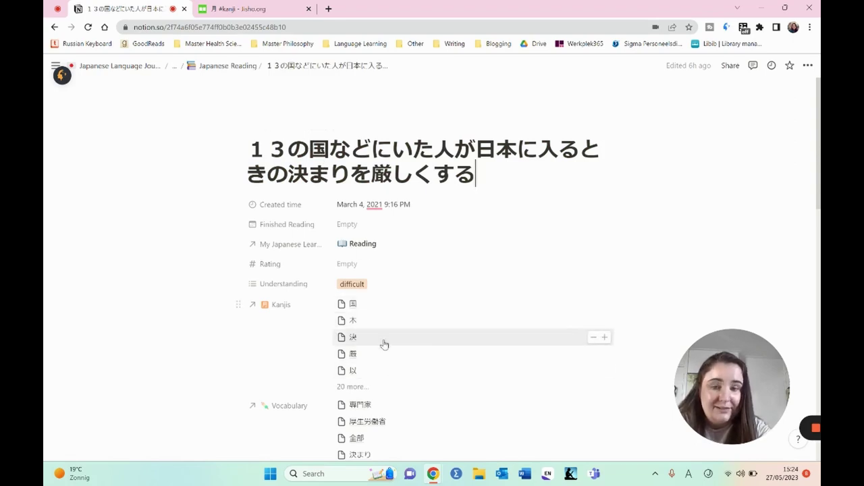
Step: Examine the article's linked kanji, vocabulary and verbs, its highlighted text, and the New Words list
scroll(382, 341, "down", 2)
scroll(317, 203, "down", 2)
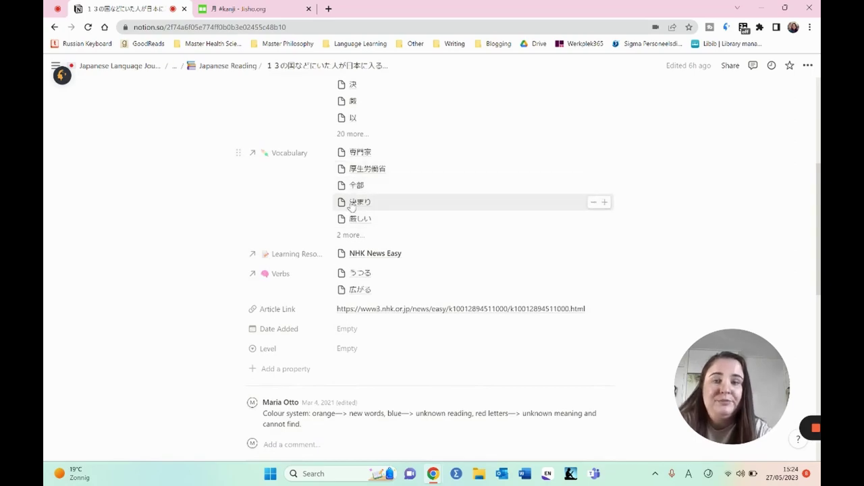
left_click_drag(819, 209, 819, 155)
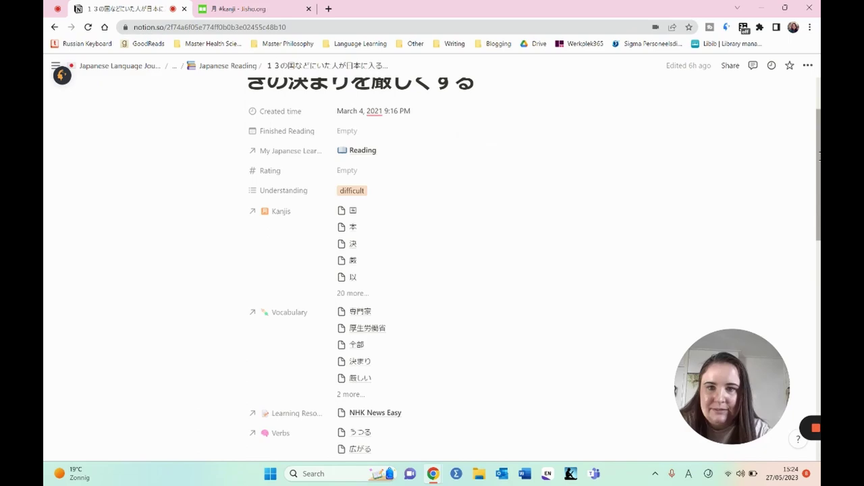
left_click_drag(819, 155, 819, 151)
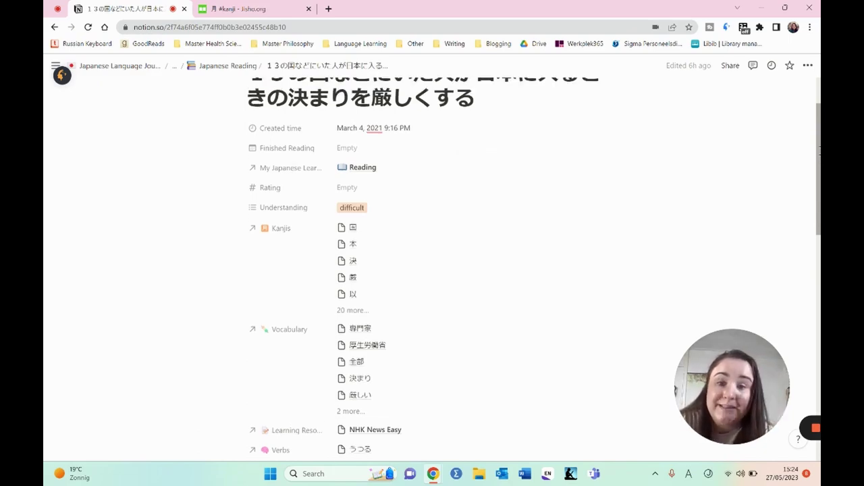
left_click_drag(819, 151, 814, 351)
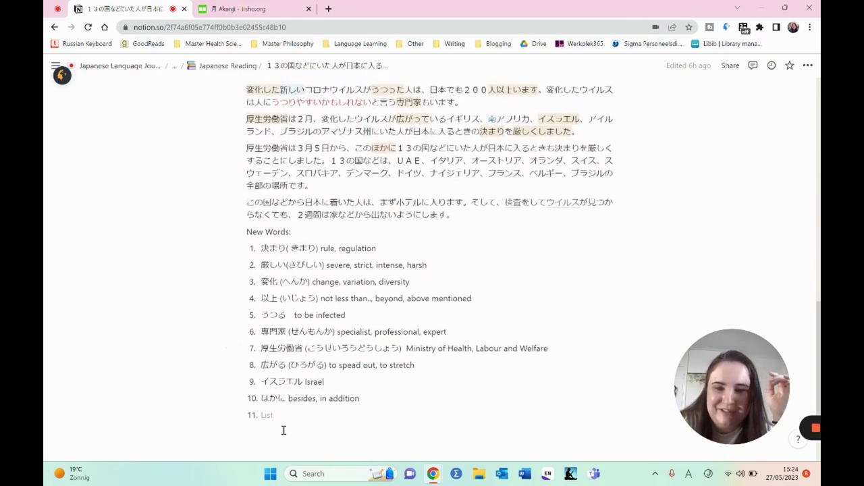
Step: Review the article's colour-system comment, its colour-marked text and the New Words list
mouse_move(89, 243)
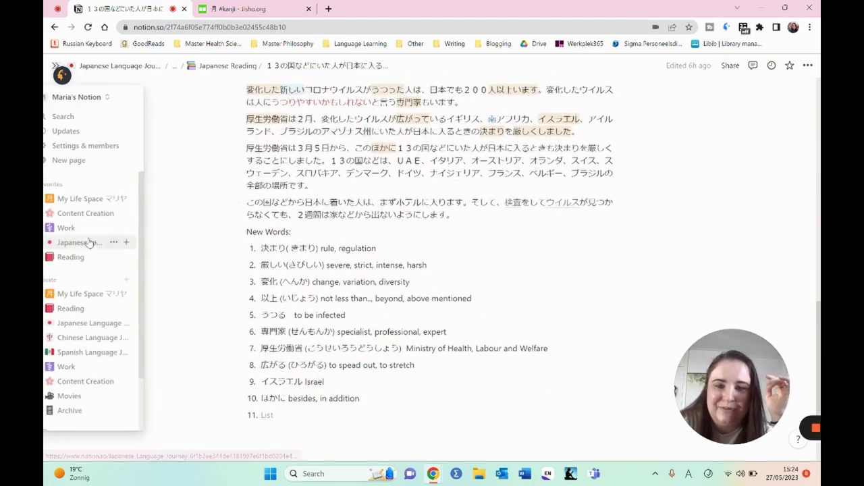
scroll(432, 271, "up", 4)
scroll(433, 270, "down", 2)
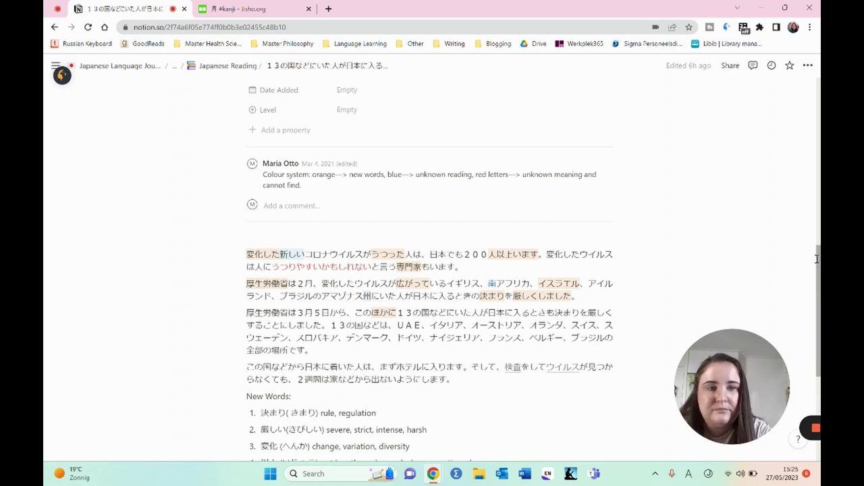
scroll(819, 282, "down", 1)
scroll(819, 282, "down", 2)
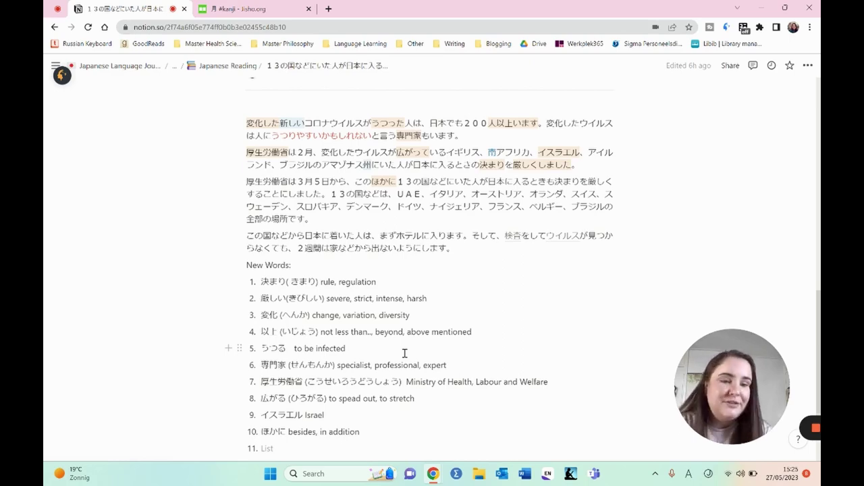
scroll(779, 195, "up", 5)
scroll(791, 243, "down", 3)
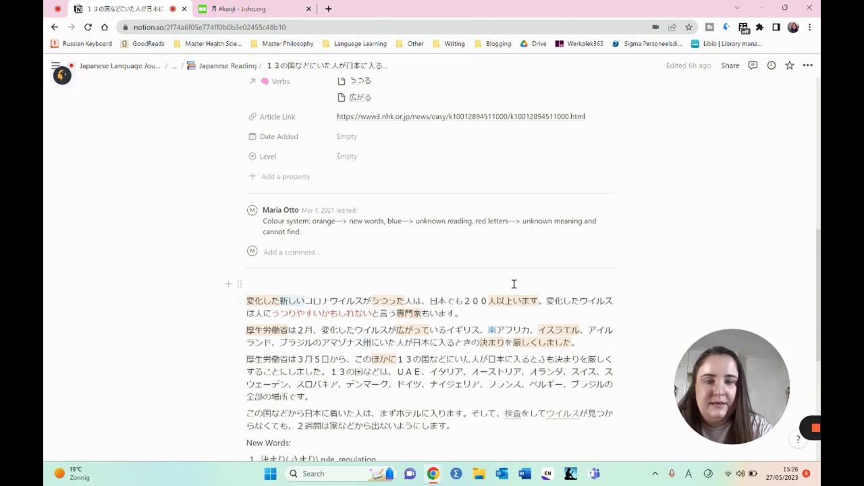
Step: Link the kanji 日 from the article's first sentence to the article through its Kanjis property
left_click(462, 284)
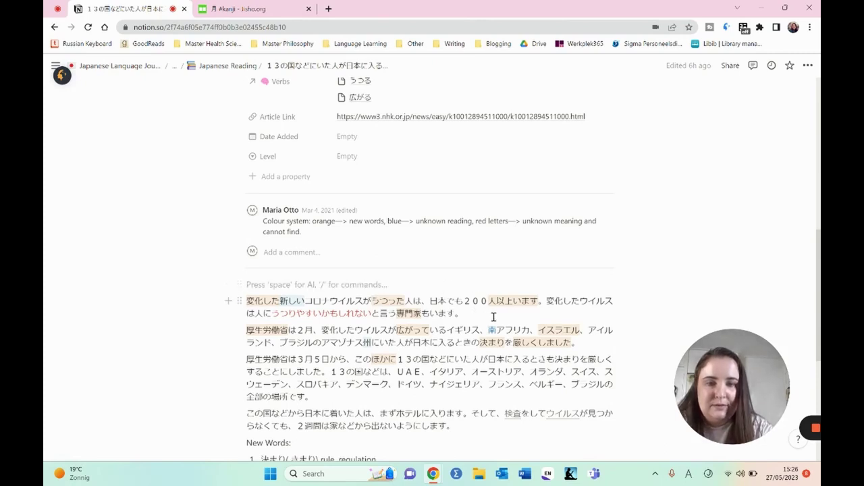
left_click(449, 302)
left_click_drag(430, 302, 440, 301)
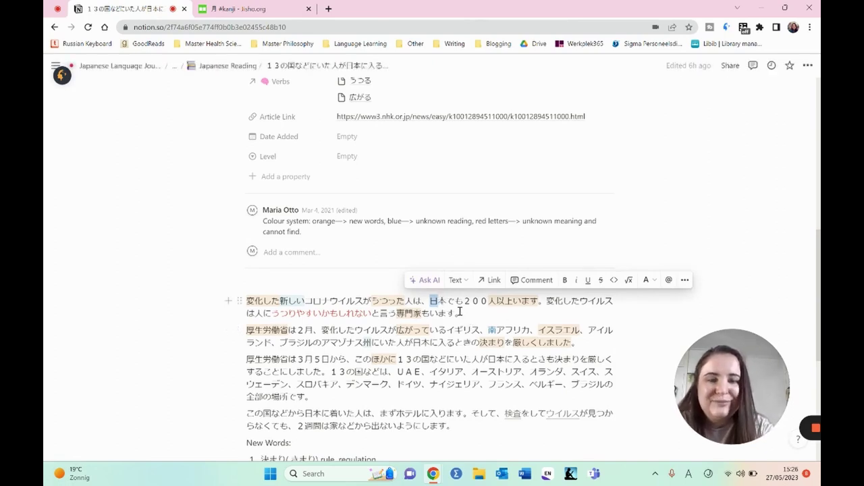
left_click(447, 329)
left_click(453, 314)
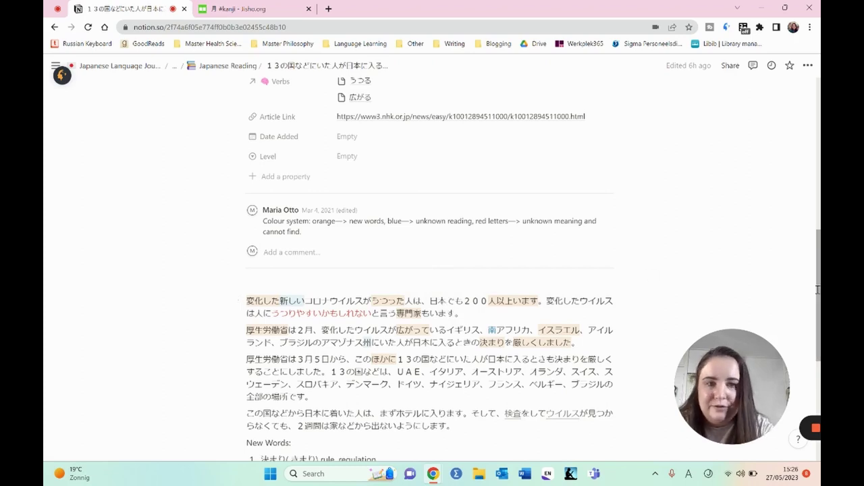
scroll(817, 289, "up", 3)
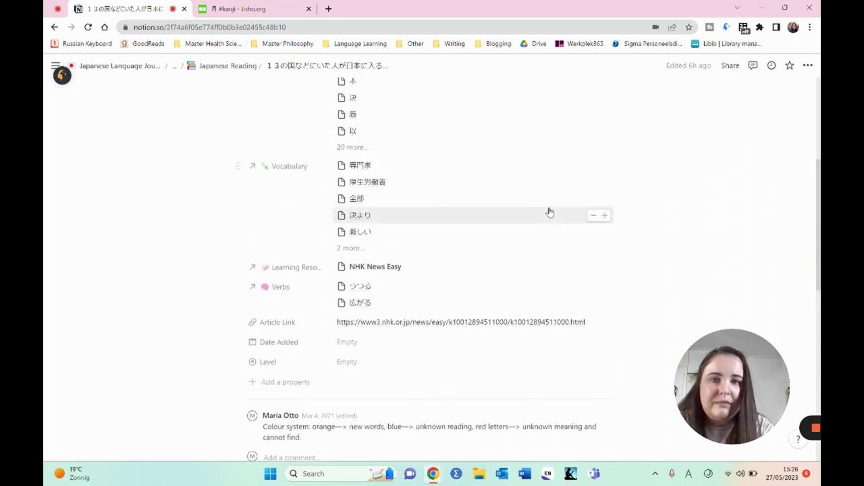
scroll(436, 181, "up", 1)
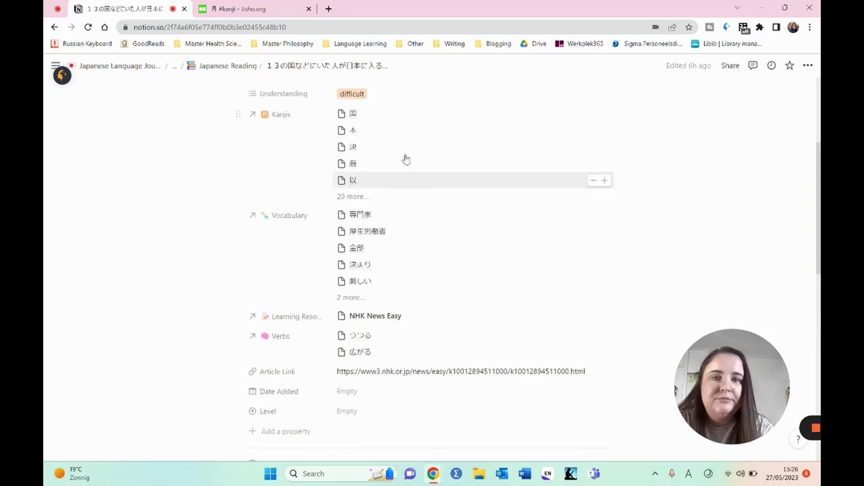
left_click(604, 115)
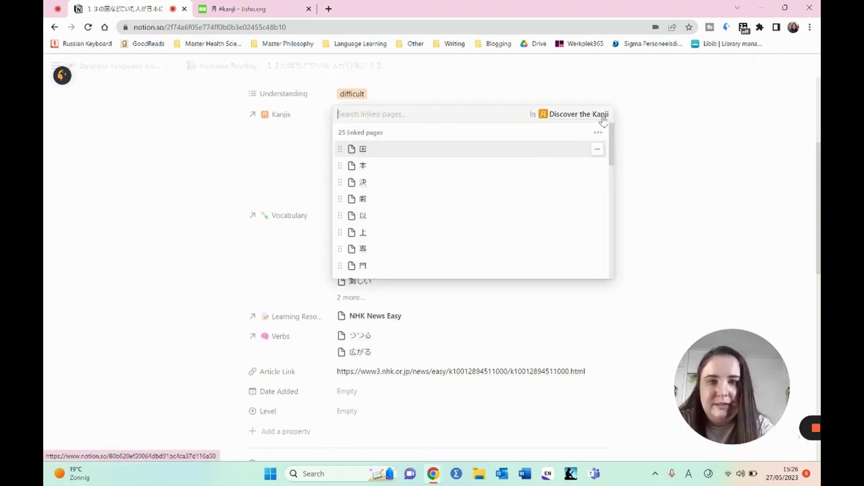
type("日")
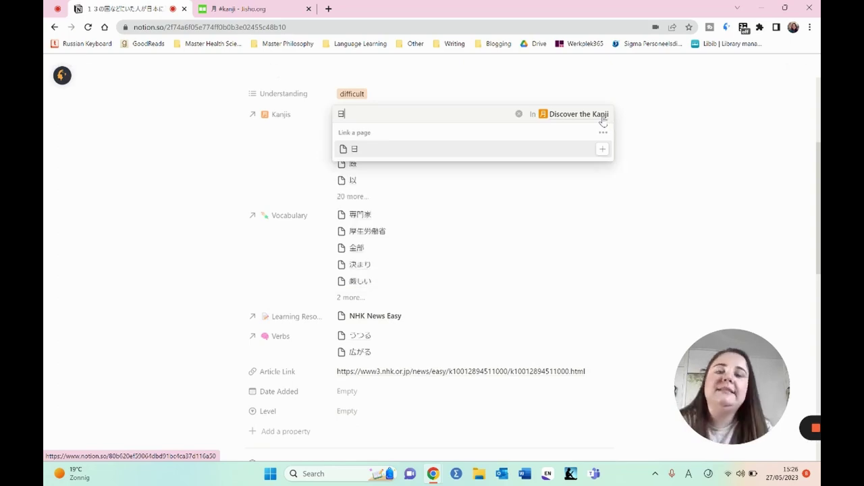
left_click(343, 156)
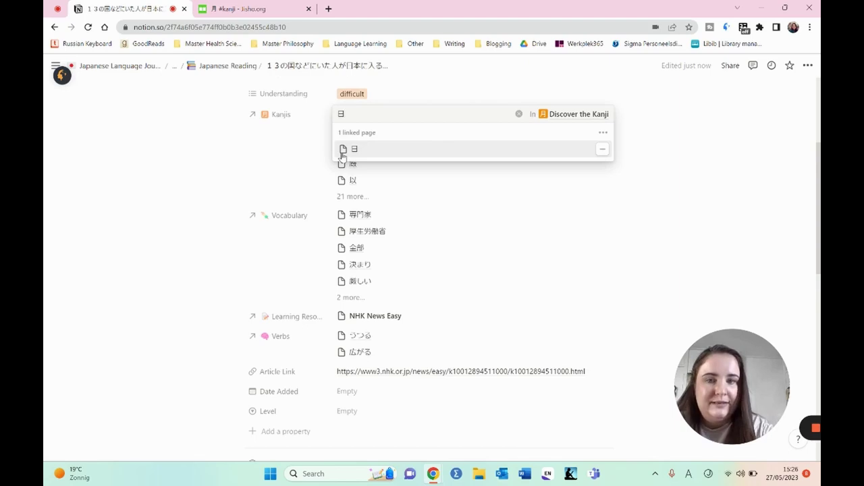
Step: Open the linked kanji page 日, remove the article from its Reading Material property, and close the page preview
left_click(343, 152)
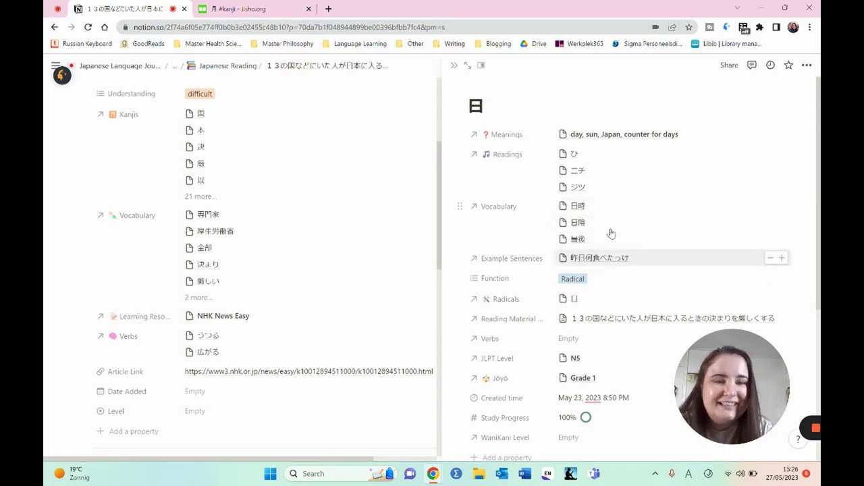
scroll(819, 191, "down", 1)
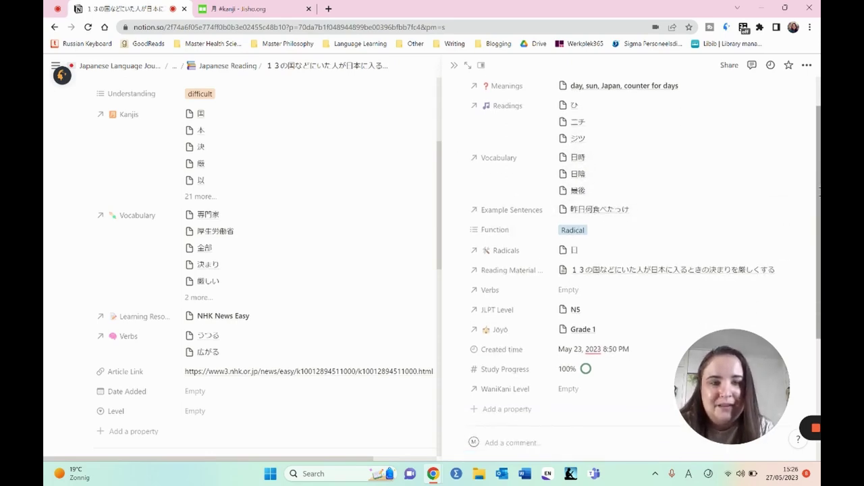
scroll(819, 191, "down", 1)
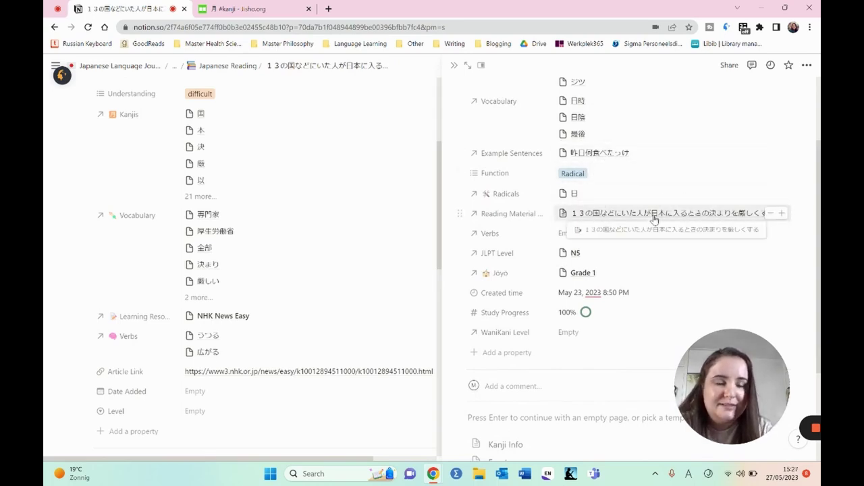
left_click(771, 213)
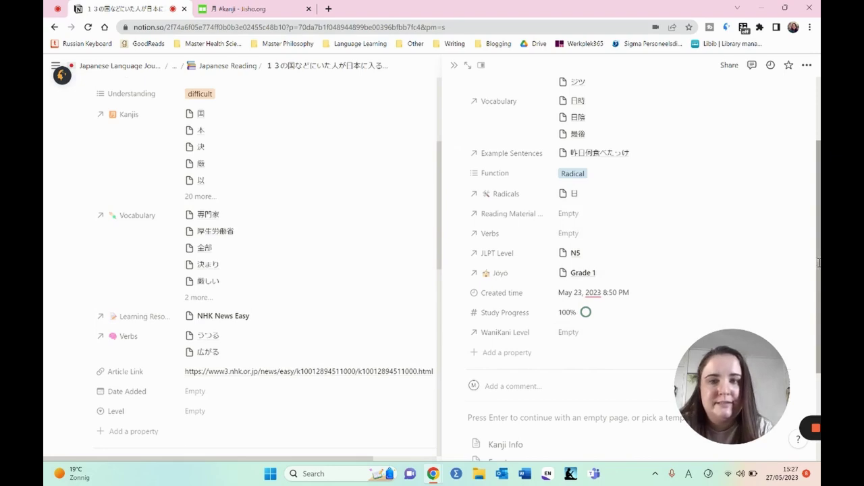
left_click_drag(818, 265, 819, 335)
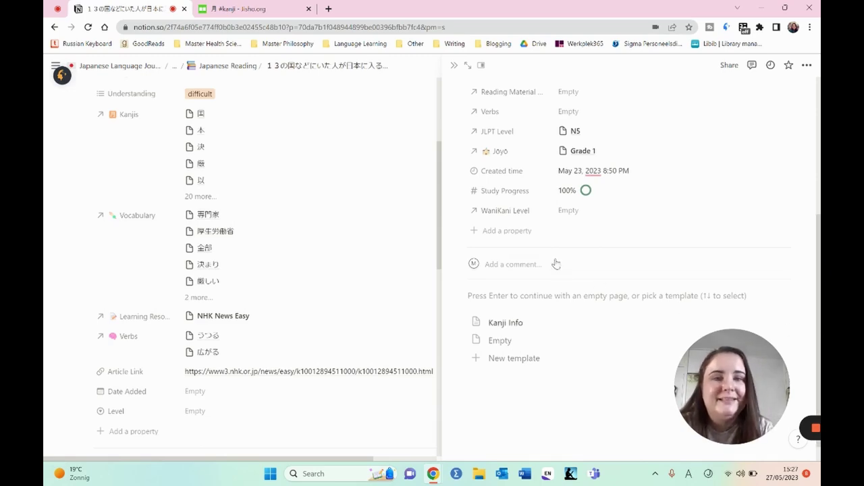
left_click(454, 65)
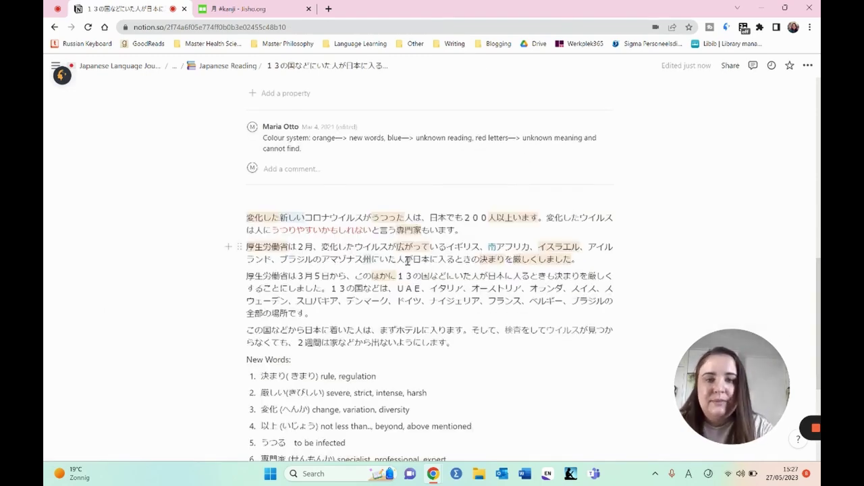
Step: Link the character 日 in the article's first sentence to the 日 page in Discover the Kanji
left_click(432, 217)
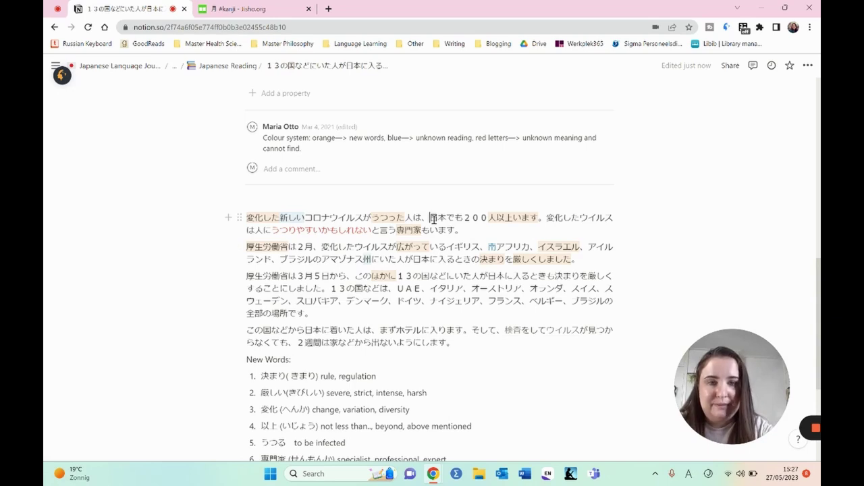
left_click_drag(433, 219, 436, 219)
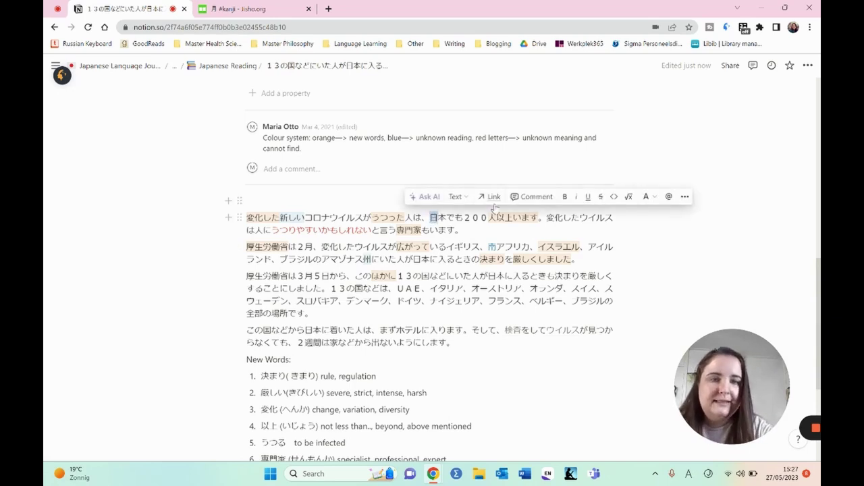
left_click(491, 198)
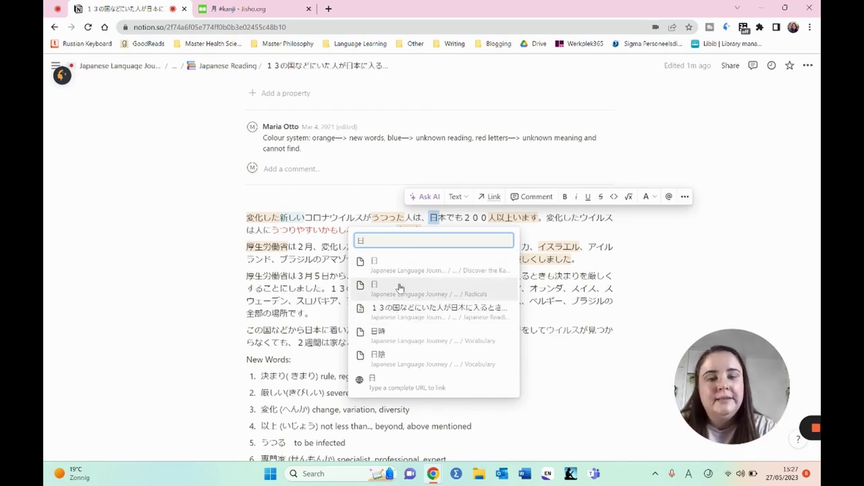
left_click(482, 270)
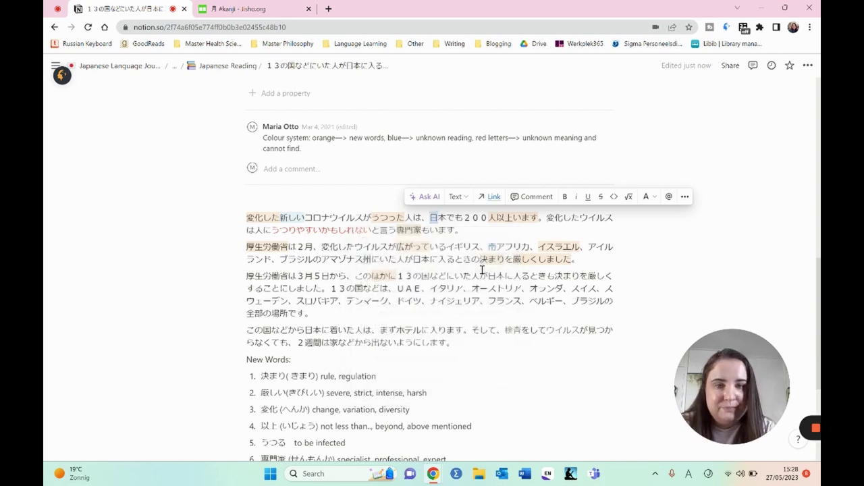
Step: Follow the 日 link to its kanji page, view the reading ニチ, and return to the article
left_click(436, 223)
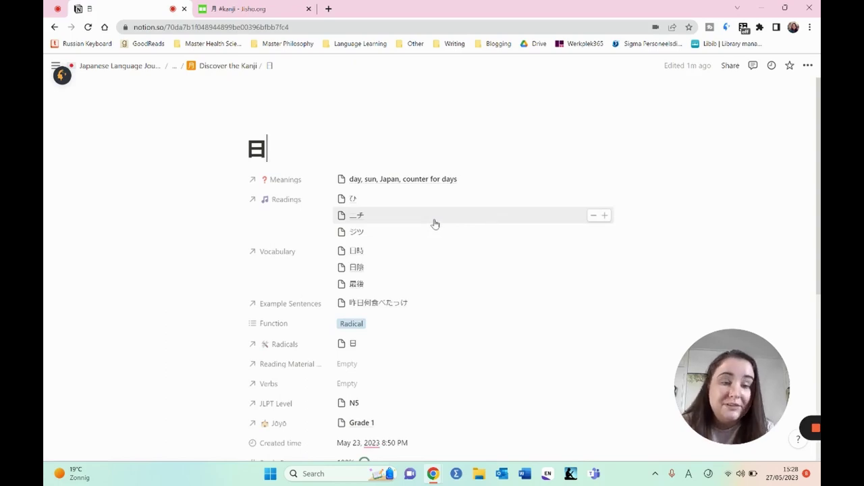
left_click(435, 223)
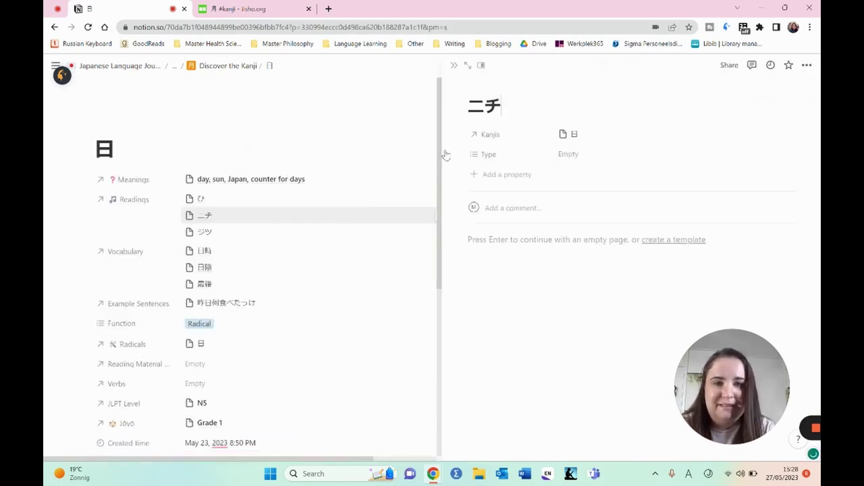
left_click(456, 65)
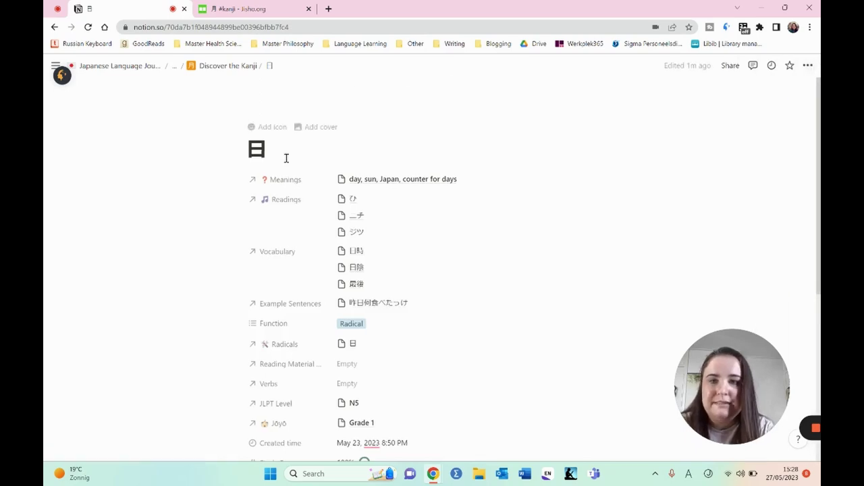
key("alt+Left")
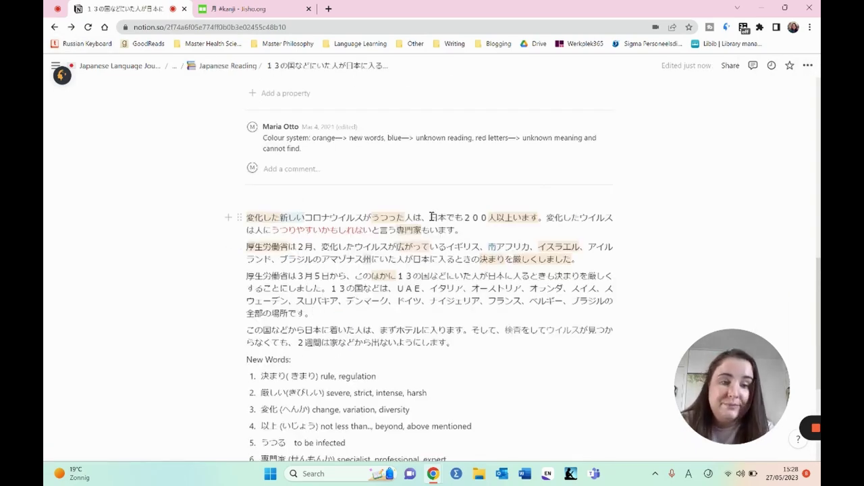
Step: Try to link the word 日本 in the article's first sentence to a page of the same name
left_click_drag(431, 217, 445, 219)
key("ctrl+c")
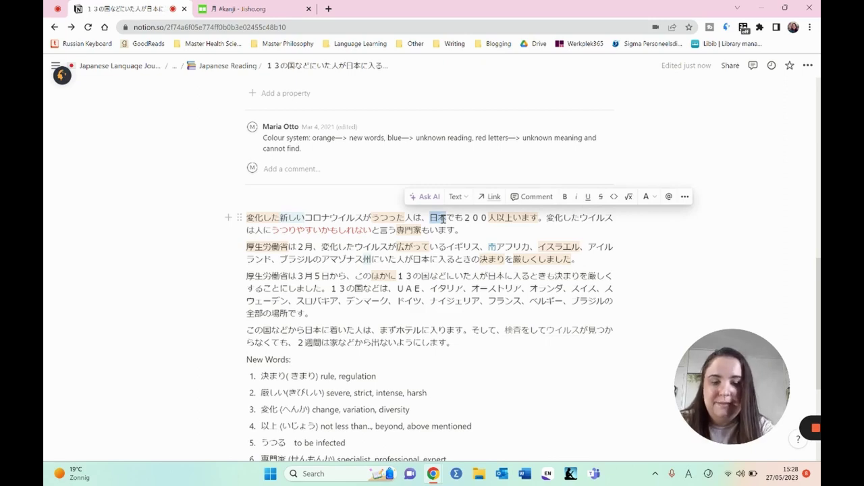
left_click(491, 198)
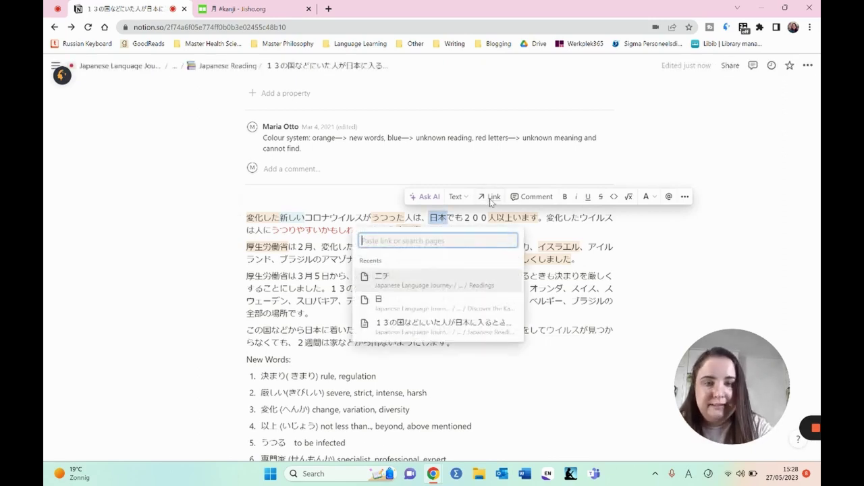
key("ctrl+v")
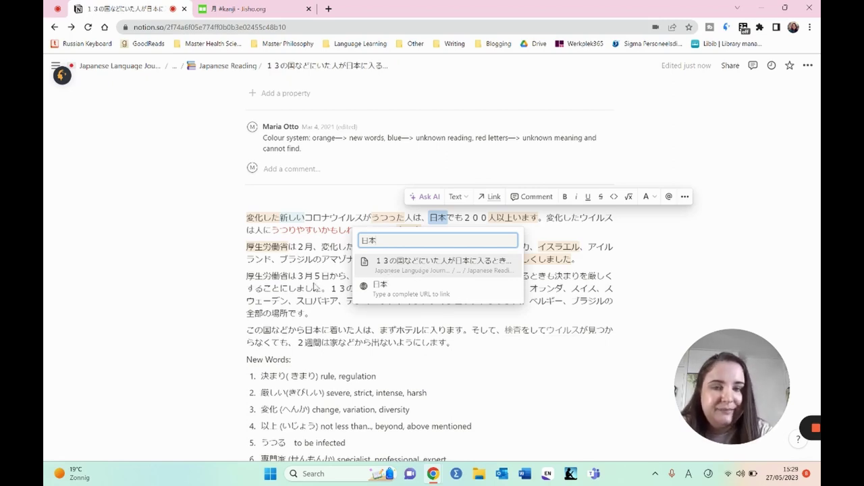
left_click(299, 324)
left_click(218, 290)
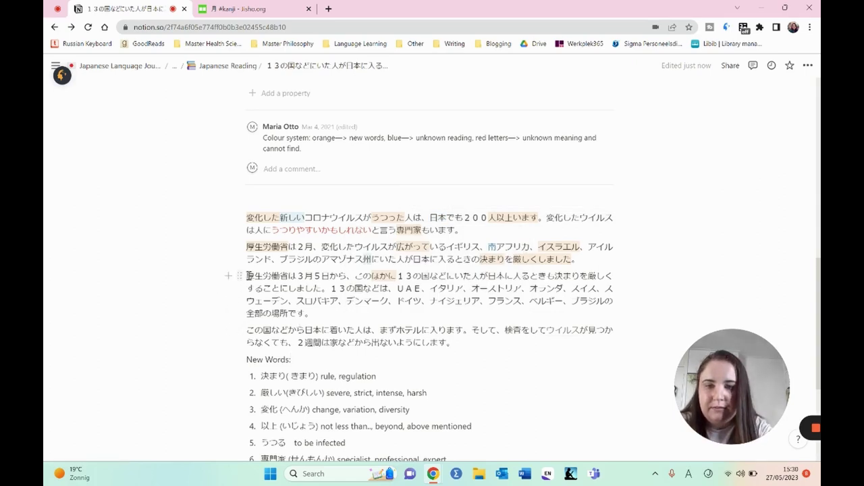
Step: Link 厚生労働省 at the start of the article's third paragraph to its Vocabulary page
left_click_drag(248, 275, 286, 279)
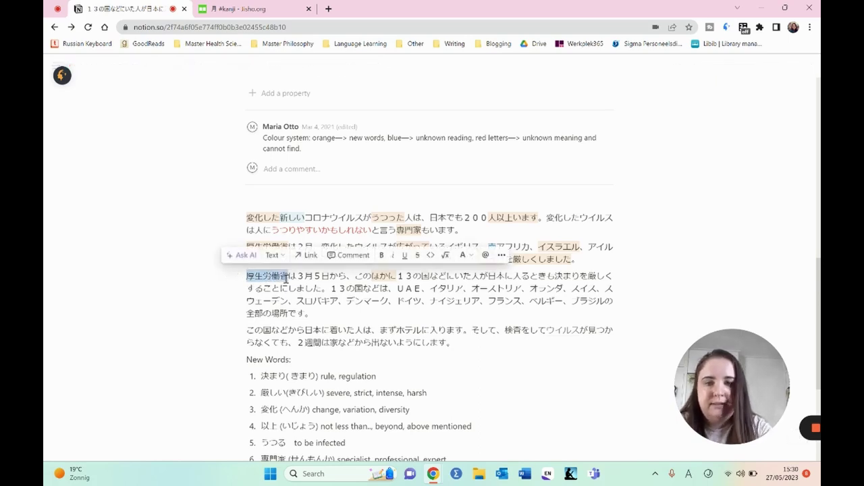
left_click(310, 257)
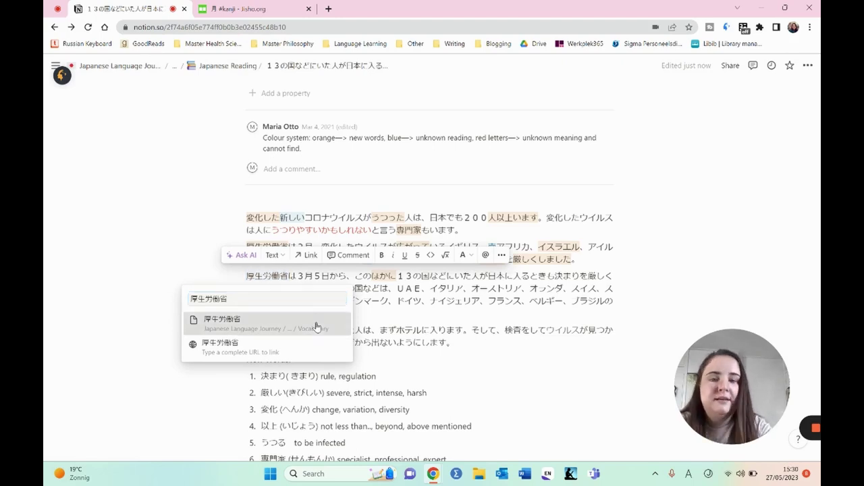
left_click(316, 326)
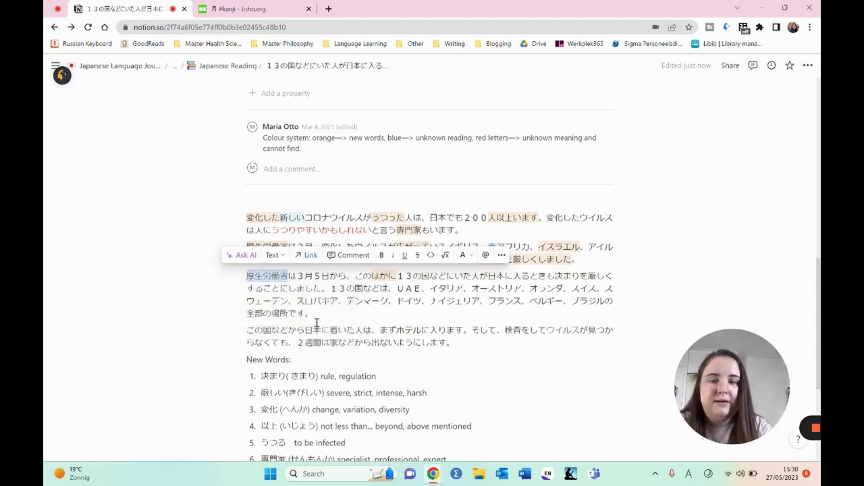
Step: Open the linked Vocabulary page for 厚生労働省 and look up its title in the Jisho dictionary
left_click(266, 277)
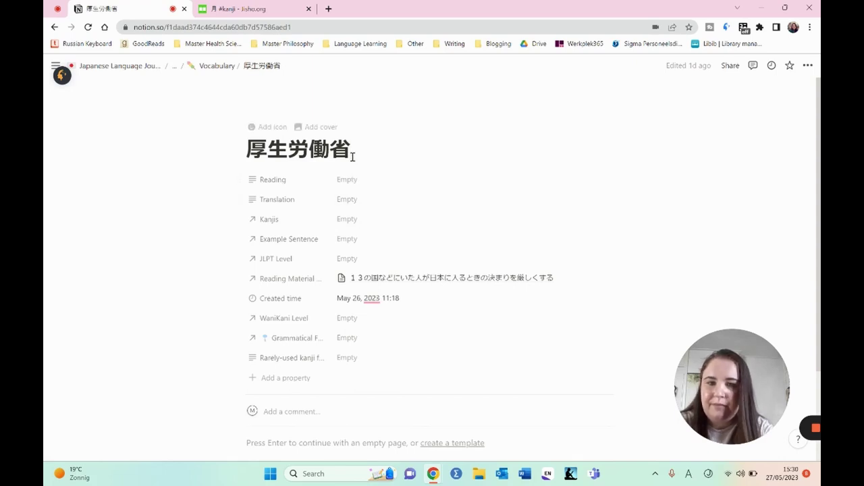
triple_click(246, 162)
key("ctrl+c")
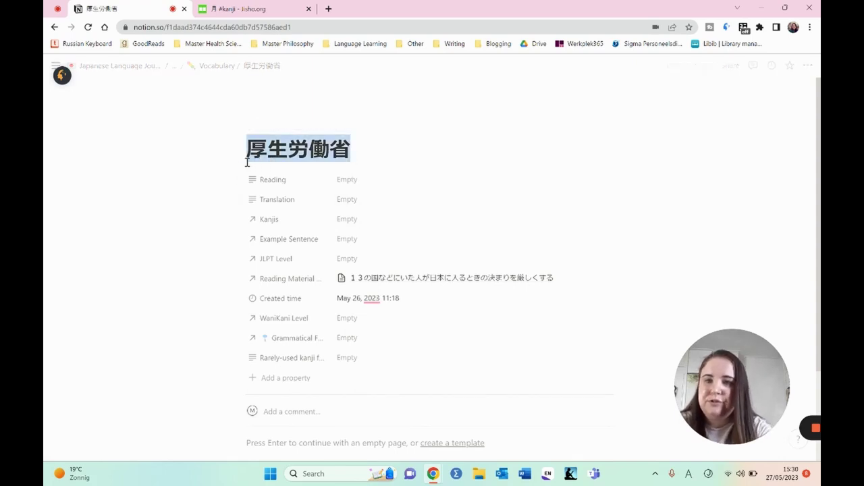
key("ctrl+Tab")
key("ctrl+v")
key("Return")
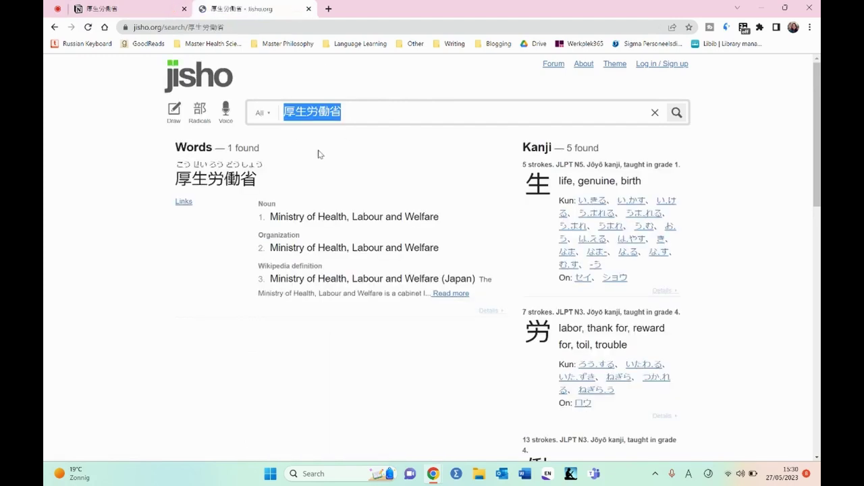
Step: Copy the word's hiragana reading from Jisho into the Reading property of its Notion page as こうせいろうどうしょう
left_click_drag(176, 164, 263, 164)
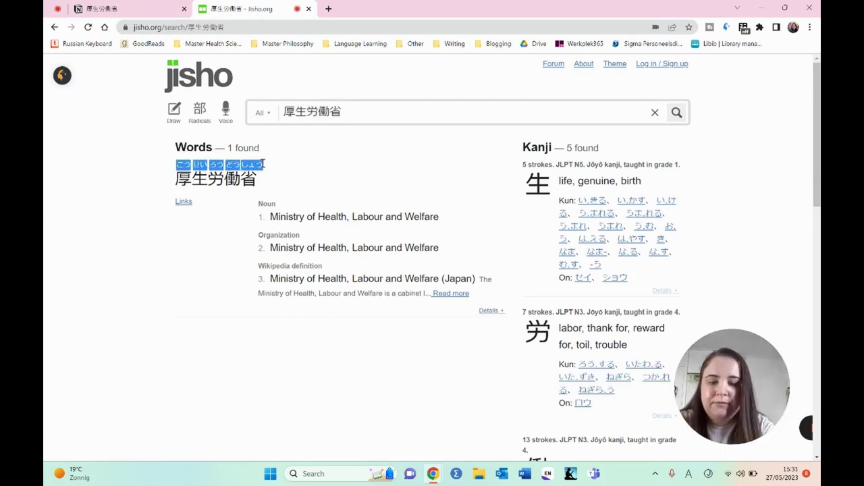
left_click(131, 5)
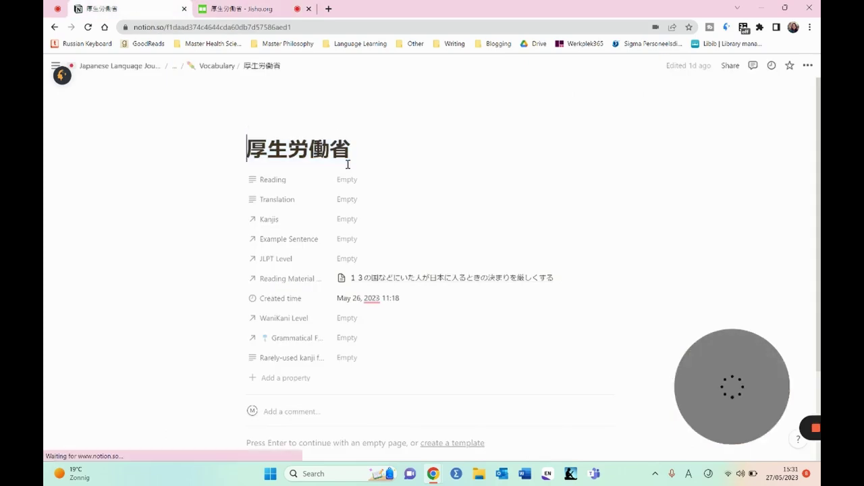
left_click(343, 179)
key("ctrl+v")
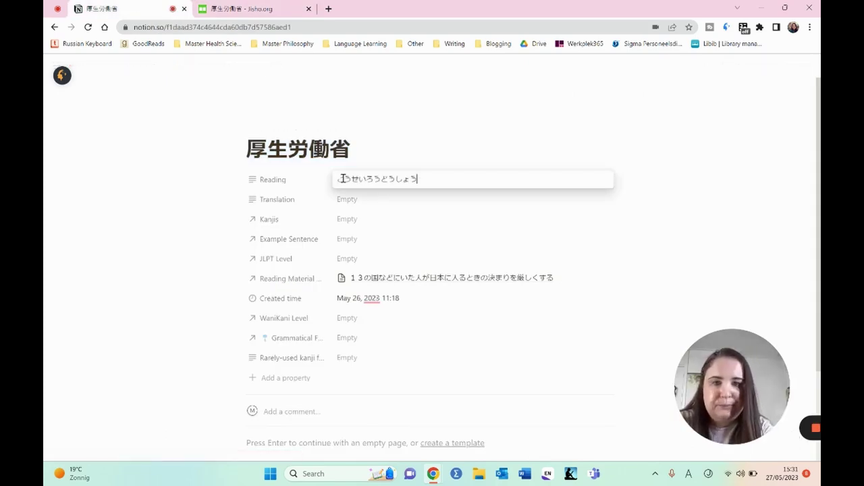
key("Return")
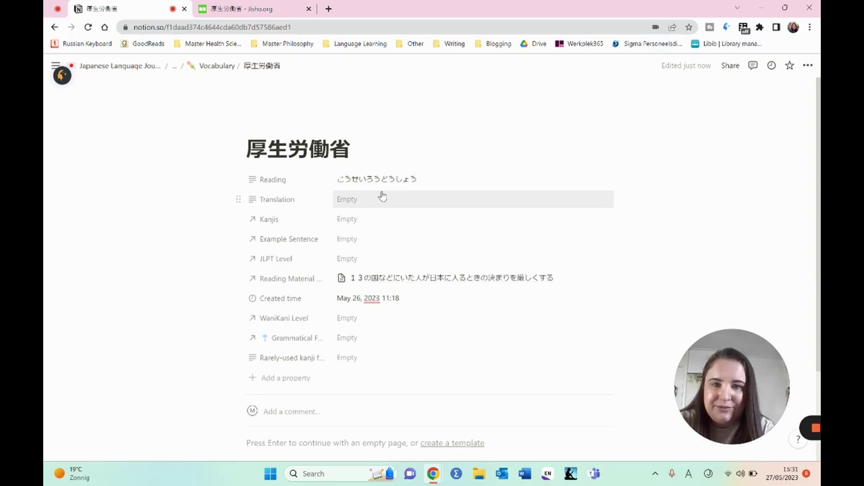
Step: Copy the noun definition from Jisho into the Notion page's Translation property as "Ministry of Health, Labour and Welfare"
left_click(243, 8)
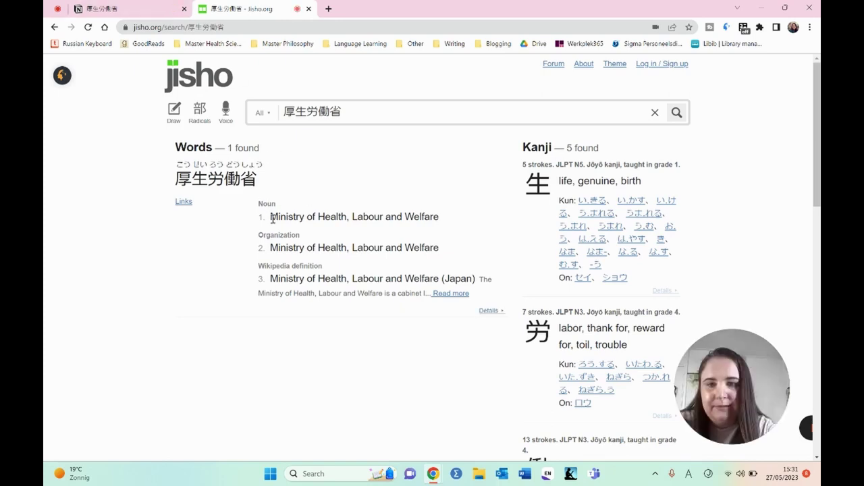
mouse_move(270, 217)
left_mouse_down()
mouse_move(469, 212)
mouse_move(444, 222)
left_mouse_up()
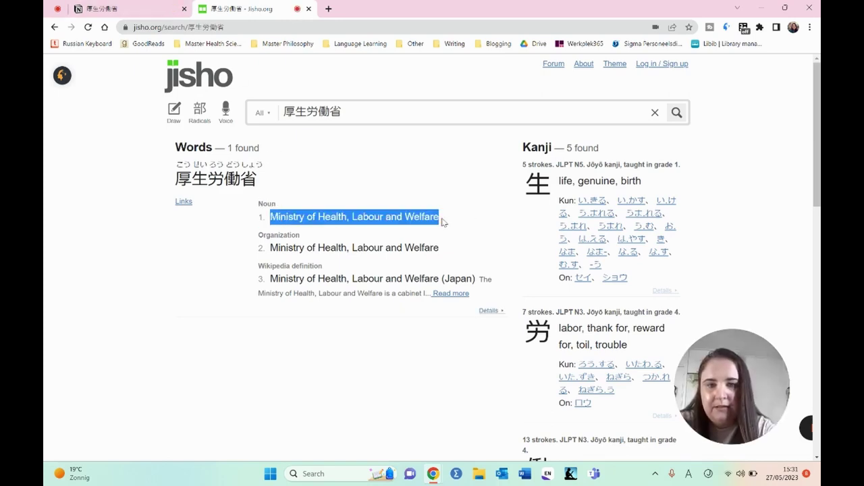
key("ctrl+shift+Tab")
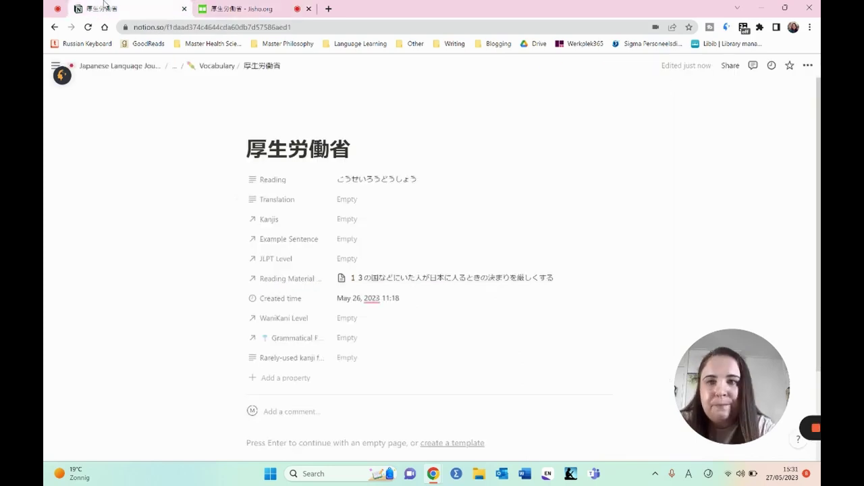
left_click(358, 198)
key("ctrl+v")
key("Return")
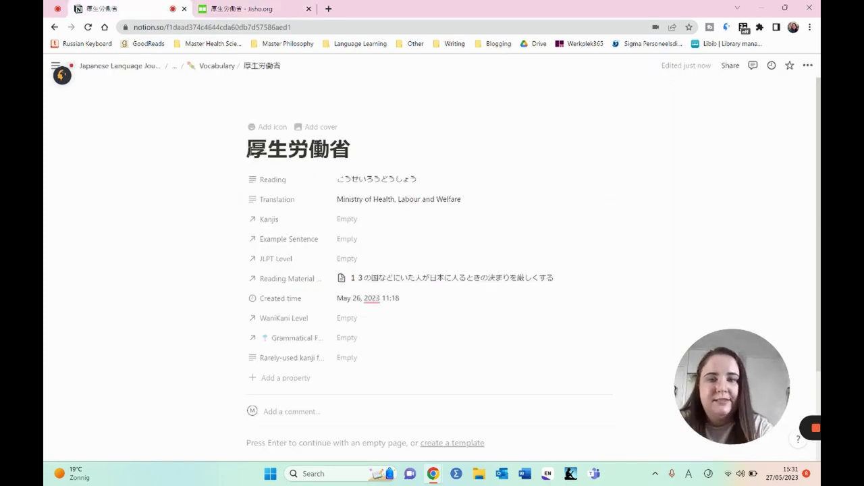
Step: Link the title's first character, 厚, to its Discover the Kanji page through the Kanjis property
left_click_drag(247, 152, 269, 151)
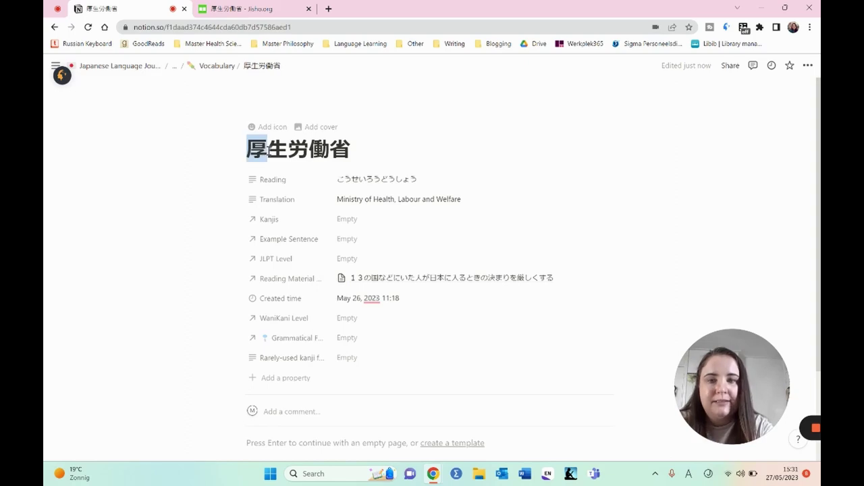
left_click(341, 220)
key("ctrl+v")
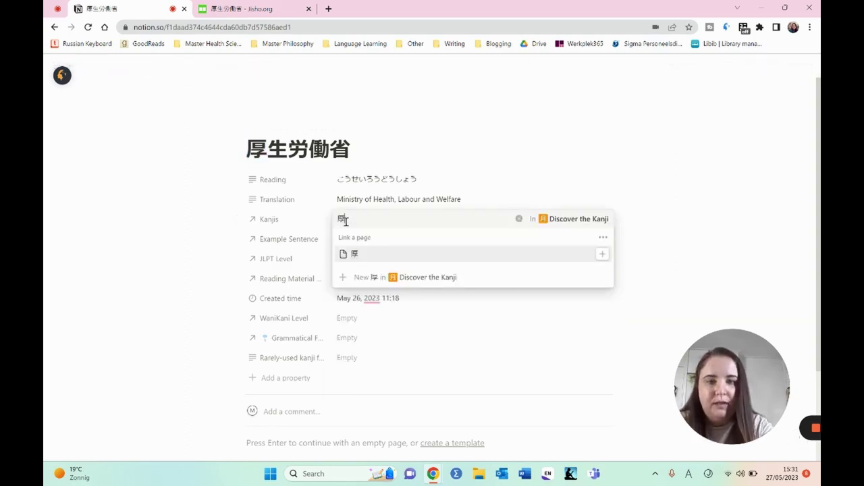
left_click(600, 254)
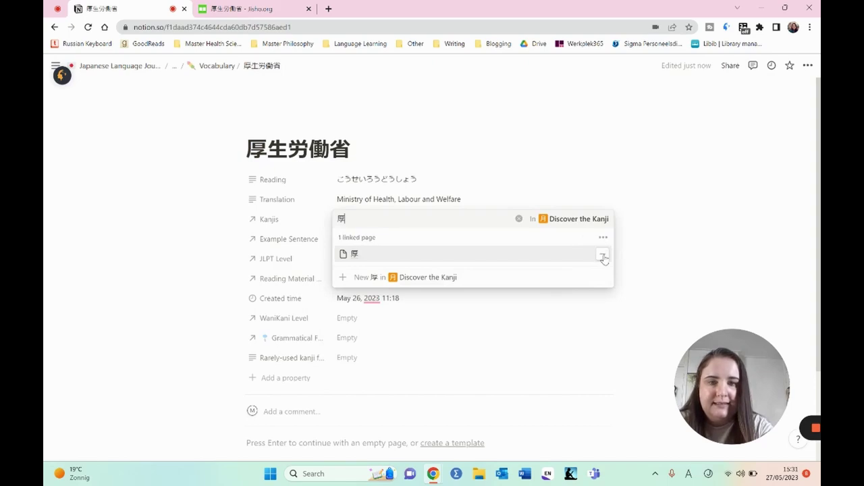
left_click(295, 165)
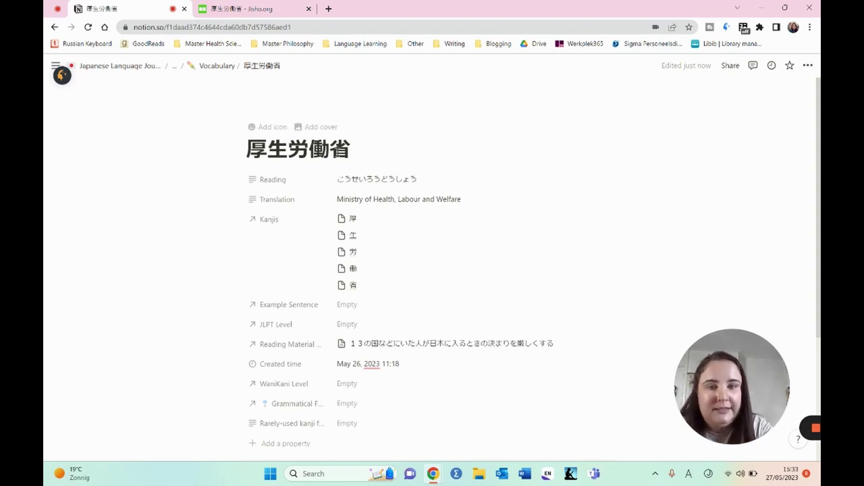
Step: Preview the linked 厚 kanji page and go back up through the Vocabulary database to Ultimate Mining Resource
left_click(342, 223)
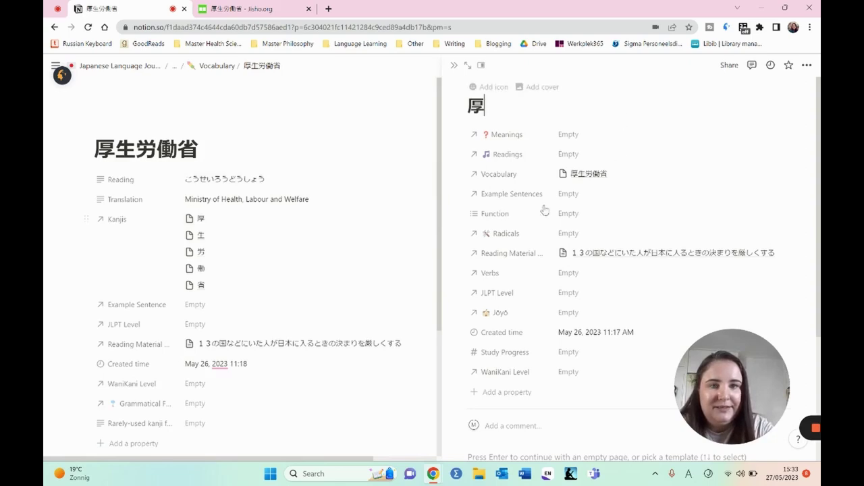
left_click(217, 65)
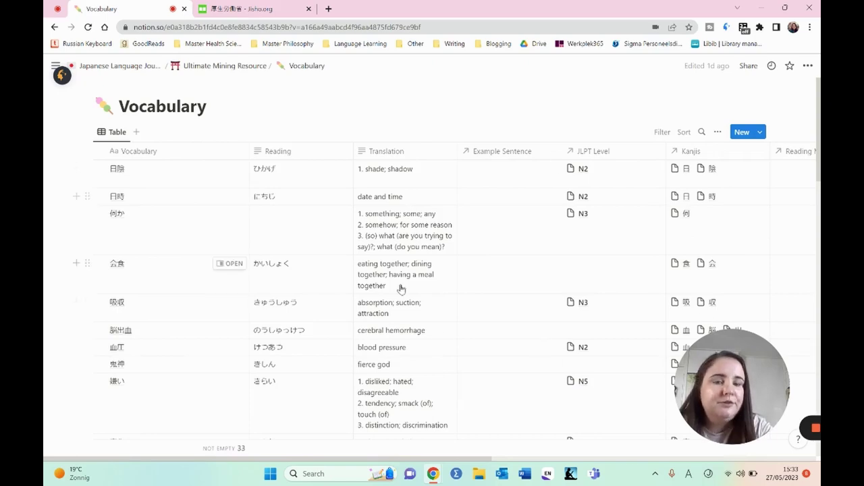
left_click(208, 66)
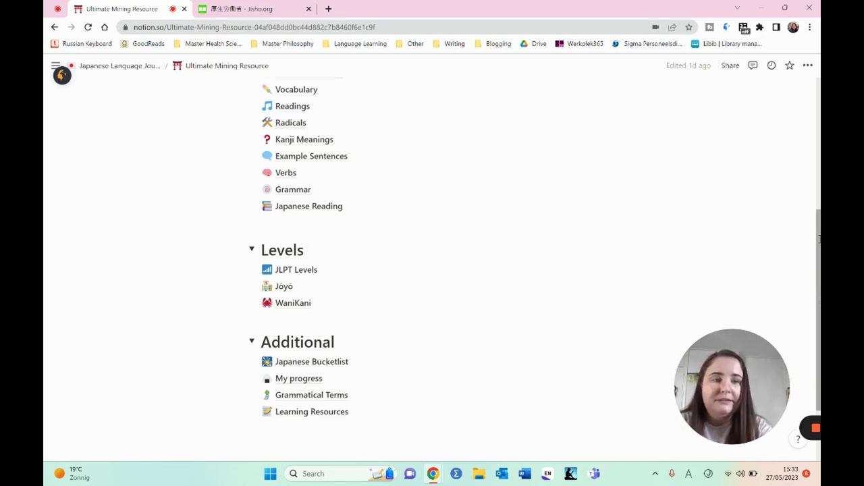
Step: Look over the Mining System, Levels and Additional sections of the Ultimate Mining Resource page
left_click_drag(818, 237, 819, 138)
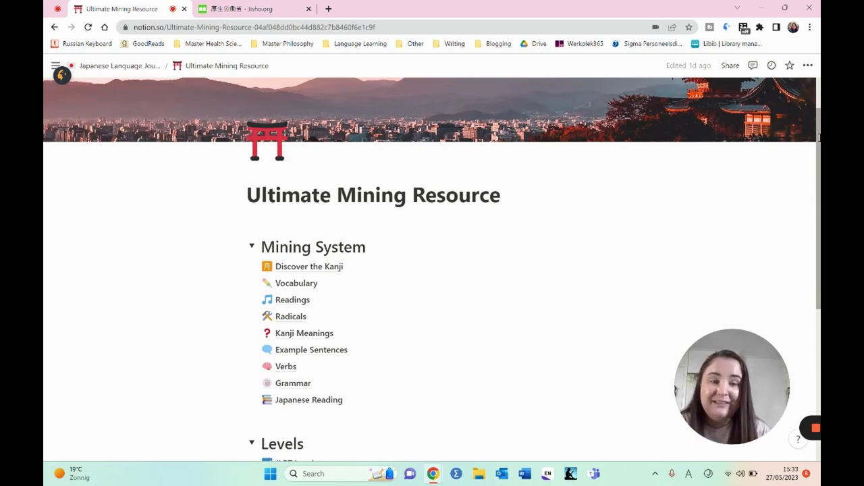
mouse_move(819, 137)
left_mouse_down()
mouse_move(819, 210)
mouse_move(819, 150)
left_mouse_up()
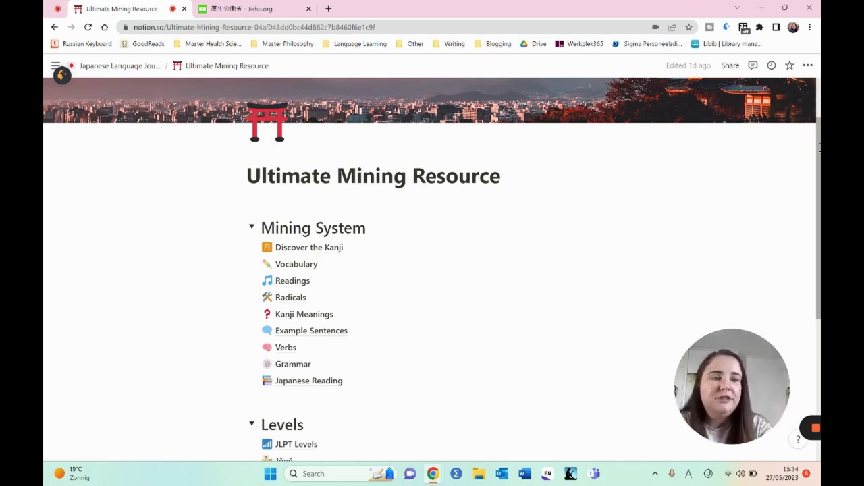
left_click_drag(819, 147, 818, 214)
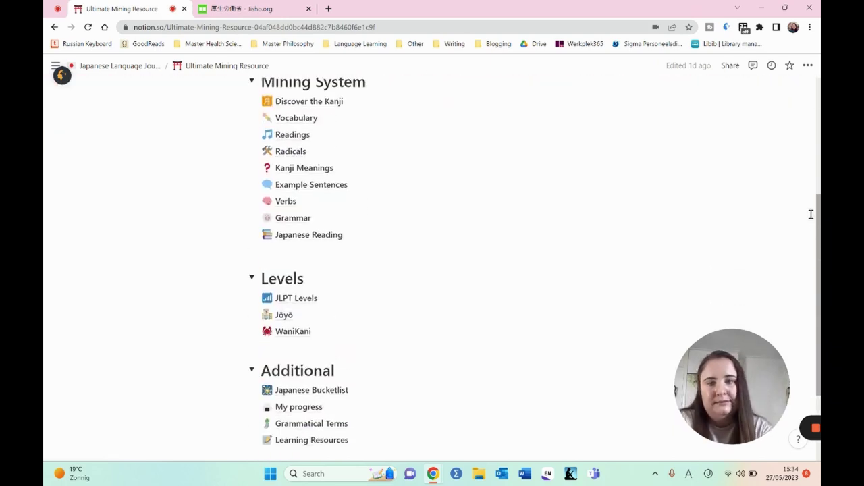
scroll(811, 214, "up", 3)
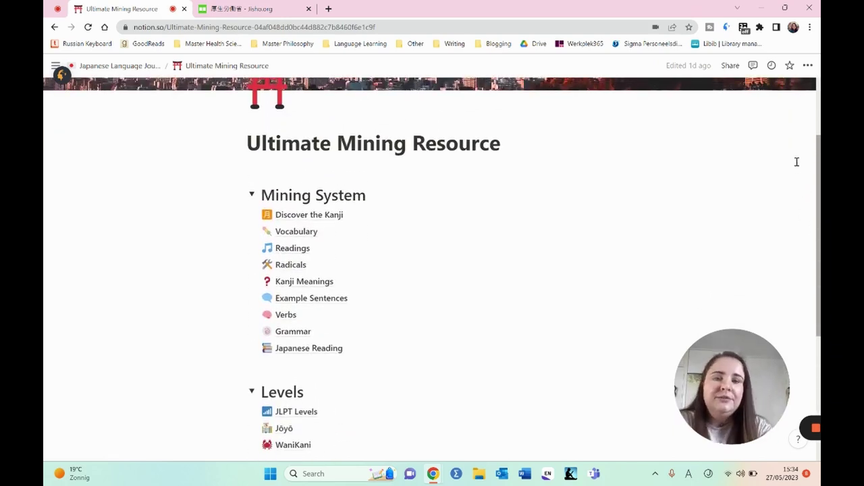
scroll(797, 162, "up", 2)
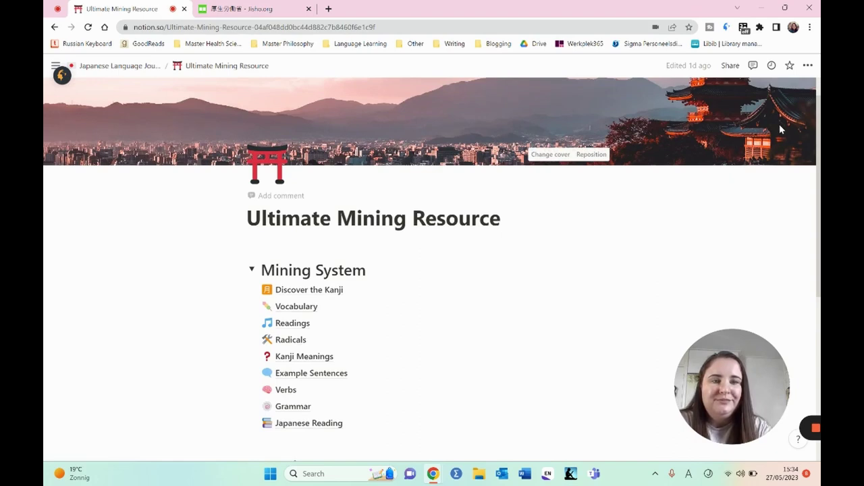
left_click_drag(817, 161, 815, 143)
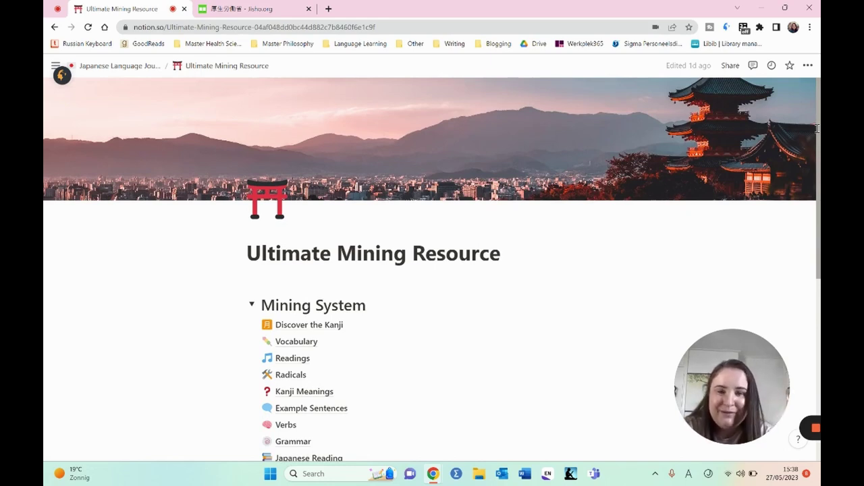
left_click_drag(816, 129, 819, 194)
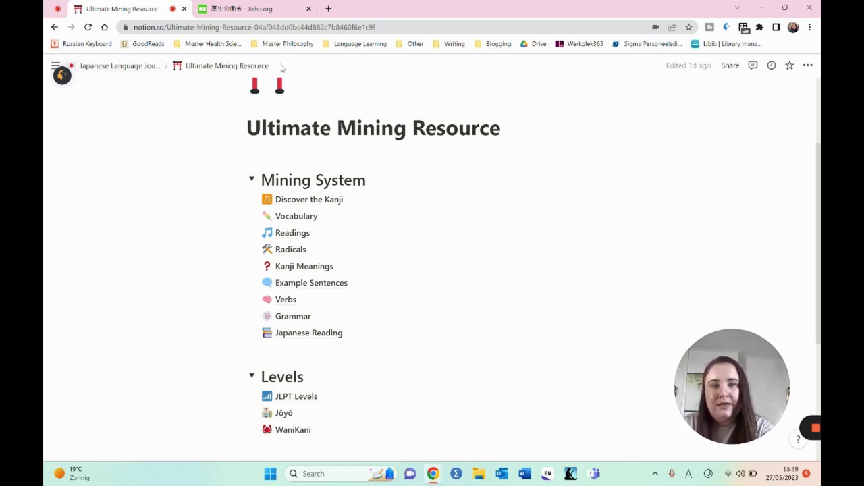
Step: Open the My Life Space page and view its Notion Index, Quick Buttons and daily language learning checklist
mouse_move(56, 66)
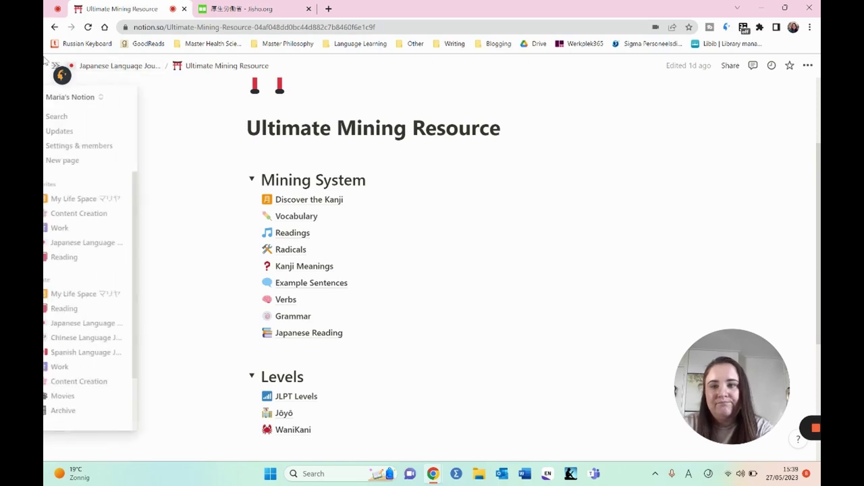
left_click(73, 201)
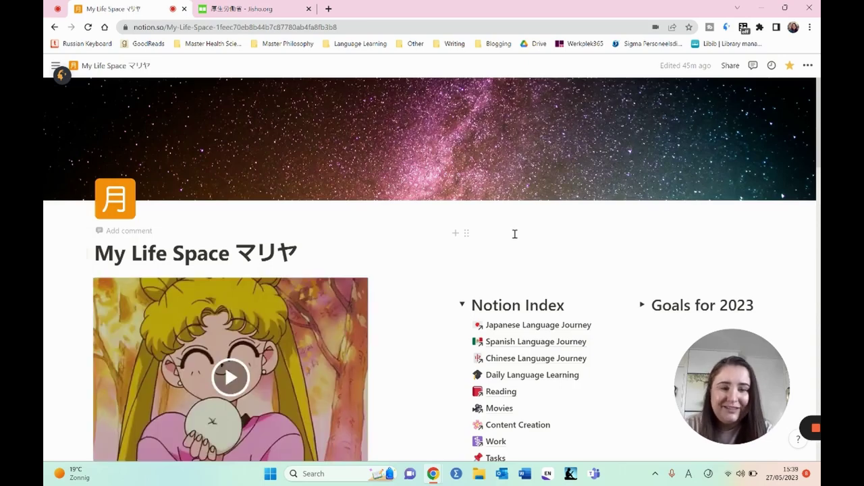
scroll(432, 270, "down", 3)
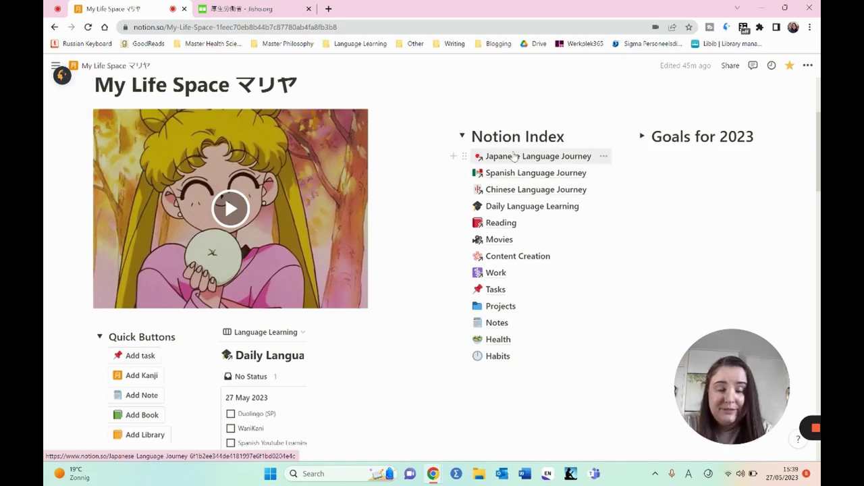
left_click_drag(819, 157, 819, 210)
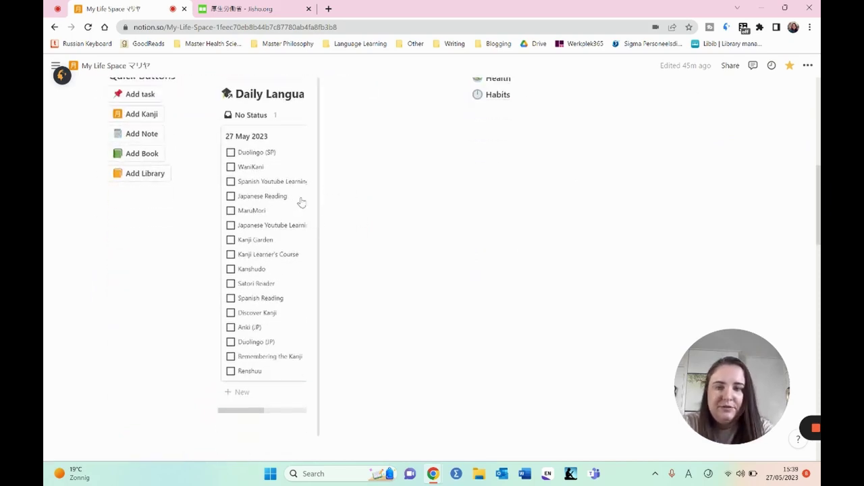